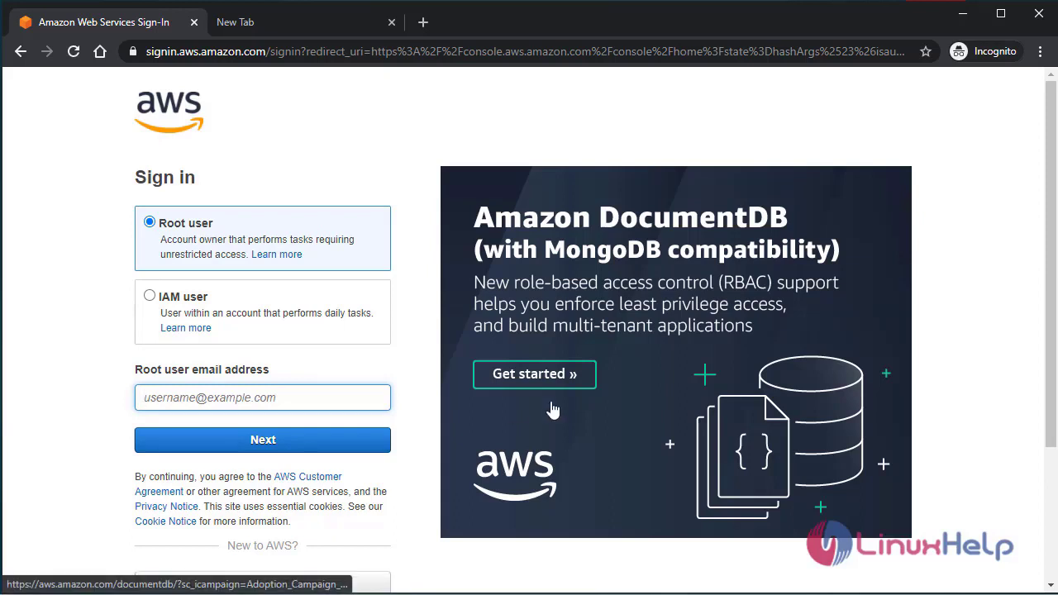
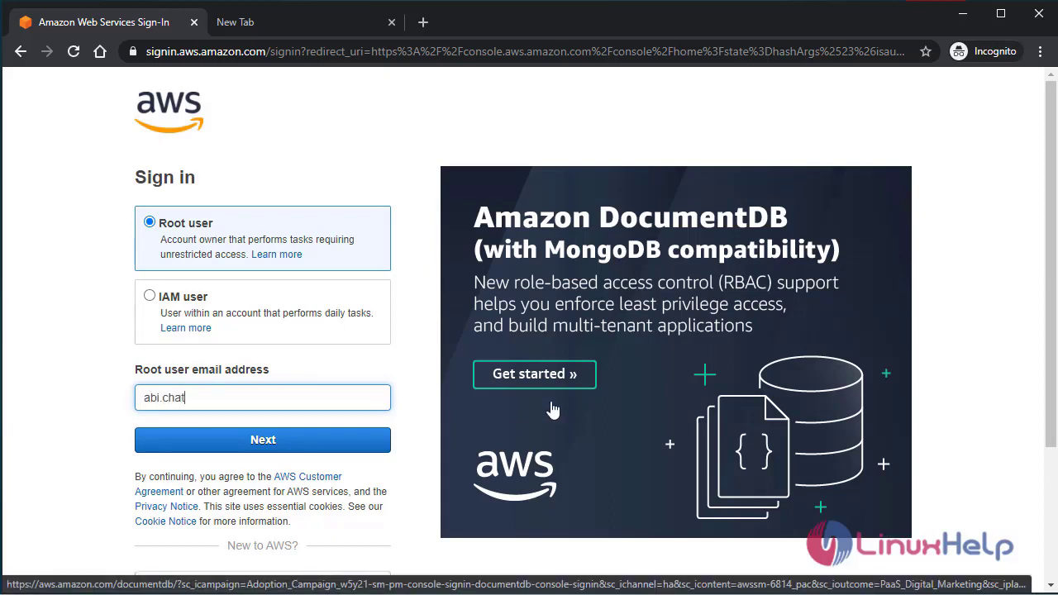
# - Continue to the password step and sign in with the root account password
pyautogui.click(247, 440)
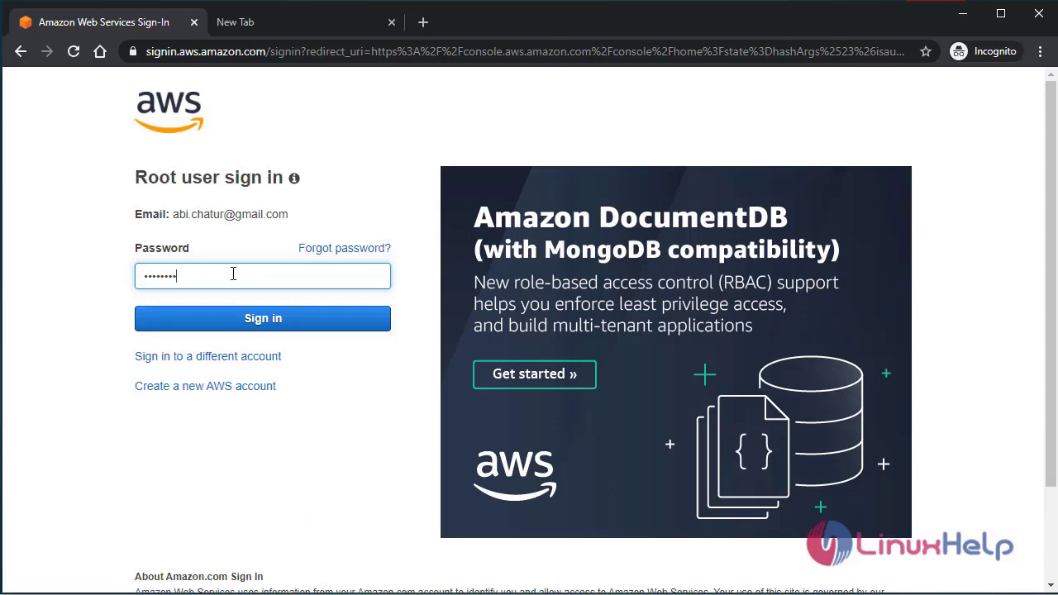
pyautogui.press('Return')
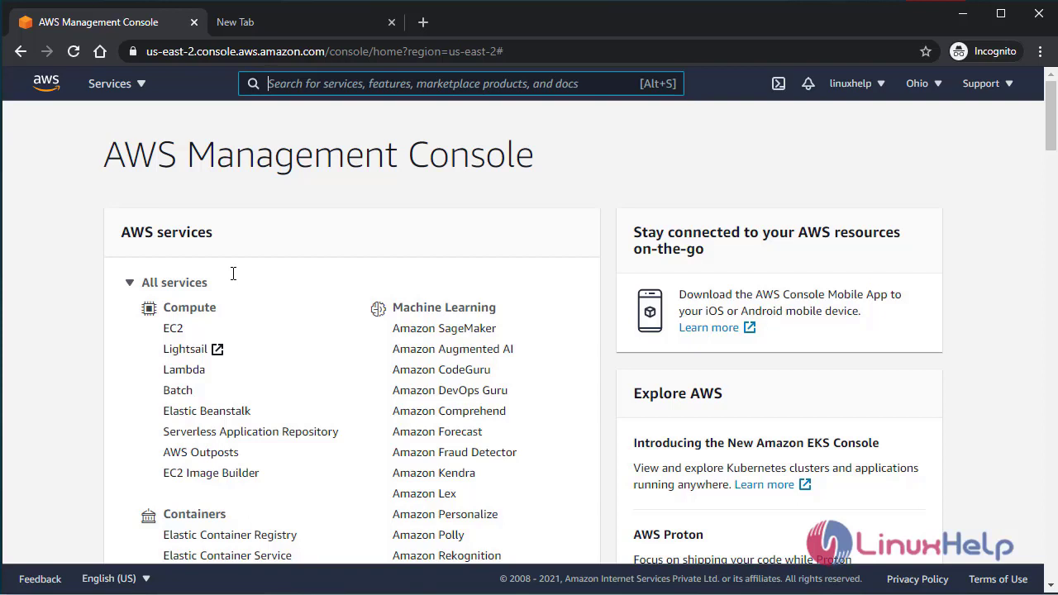
# - Open IAM from the Security, Identity, & Compliance services list
pyautogui.scroll(-5, 233, 274)
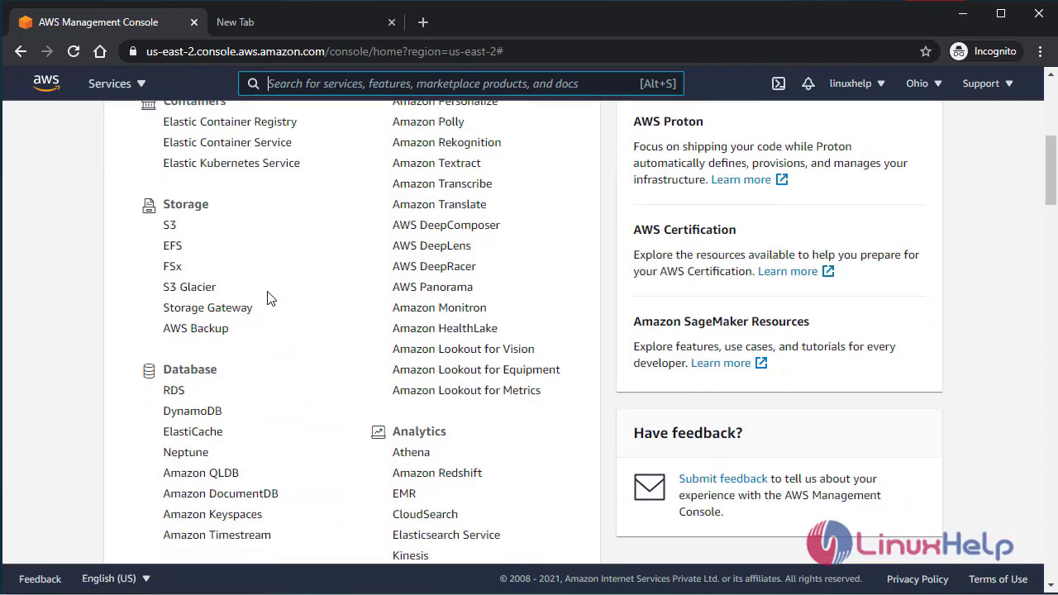
pyautogui.scroll(-6, 269, 295)
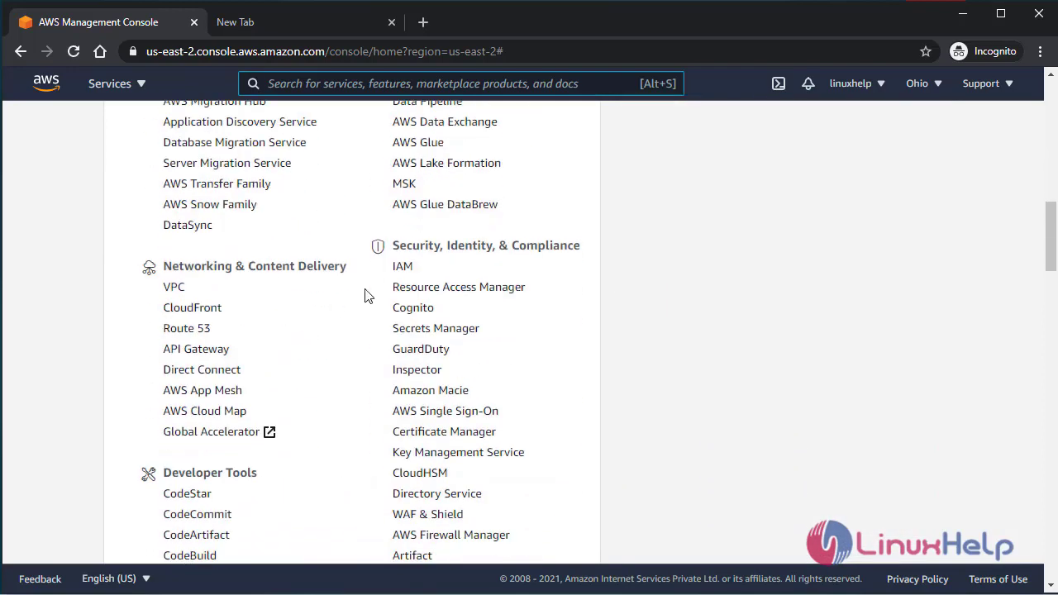
pyautogui.click(402, 268)
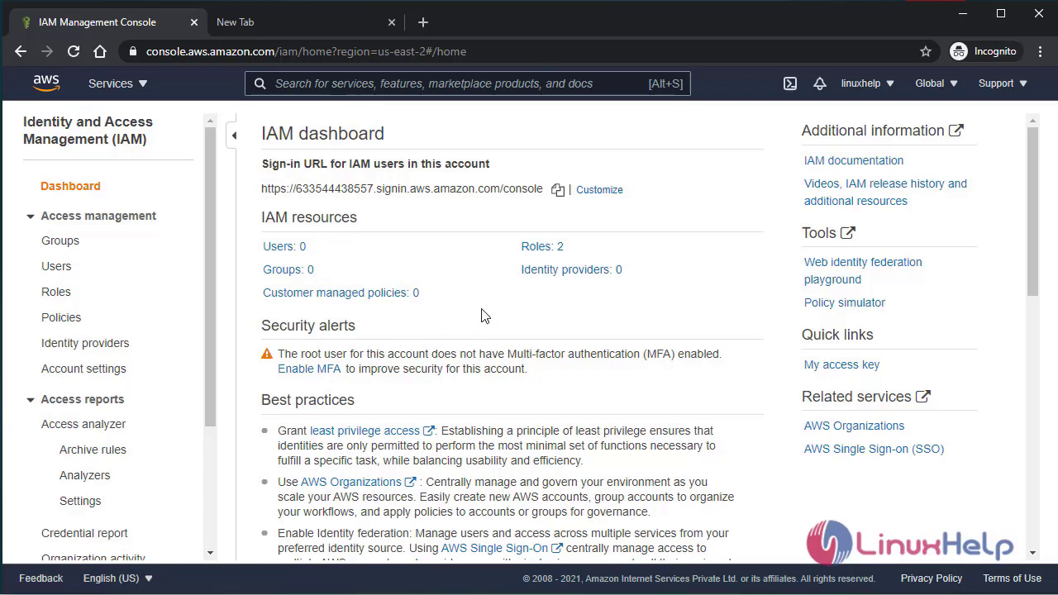
# - Start a new IAM user 'admin' with a custom password and no forced password reset
pyautogui.click(279, 248)
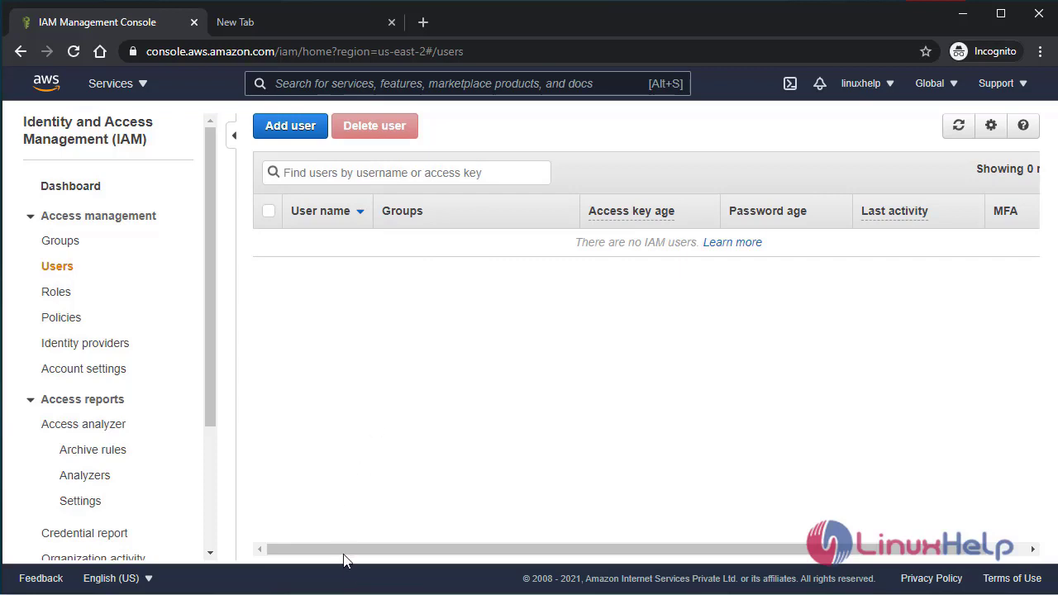
pyautogui.click(295, 128)
pyautogui.click(356, 249)
pyautogui.write('a')
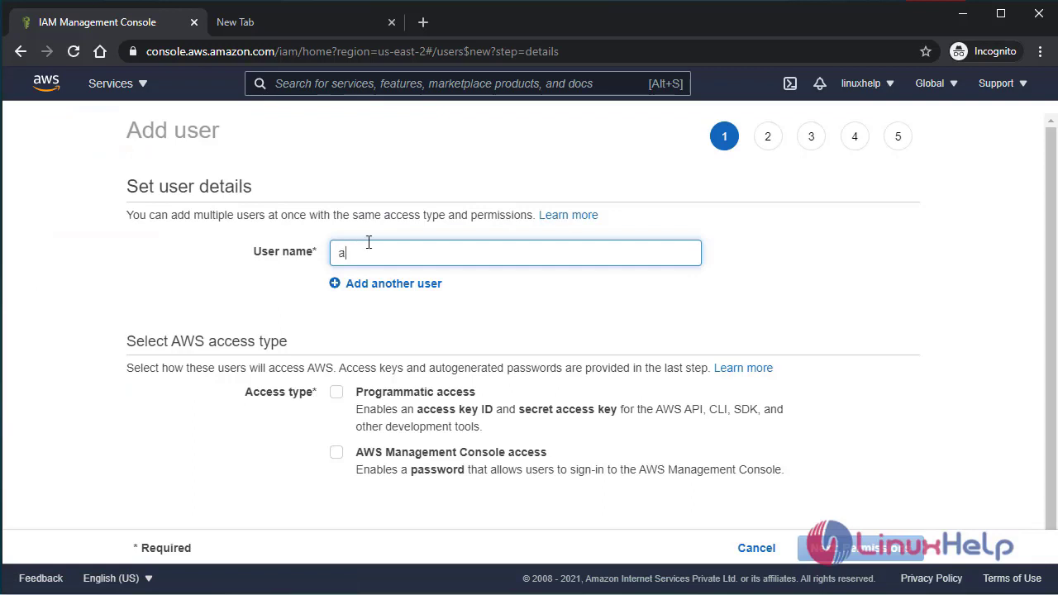
pyautogui.write('dmin')
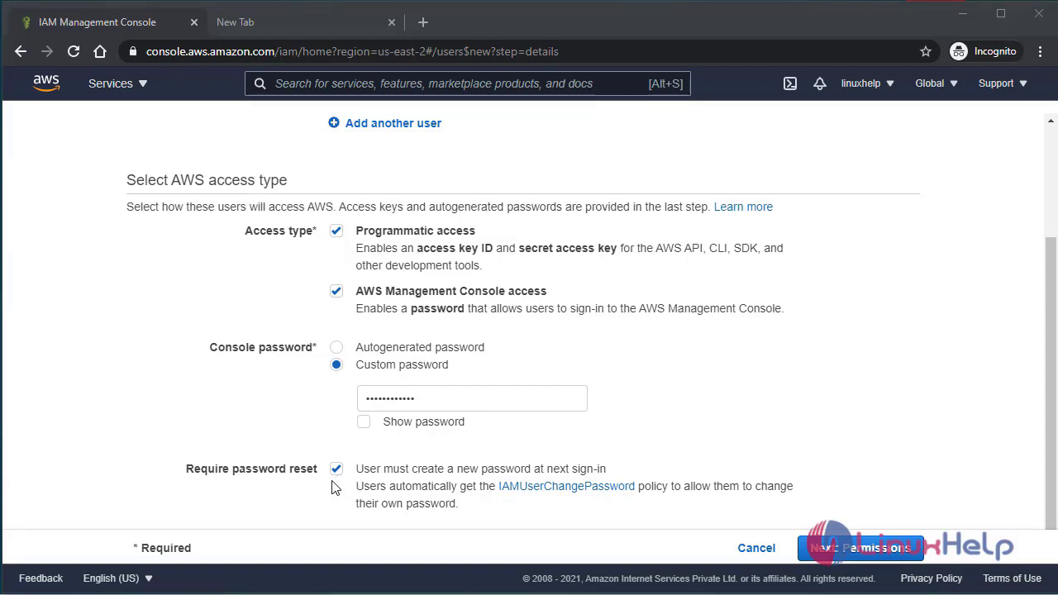
pyautogui.click(369, 475)
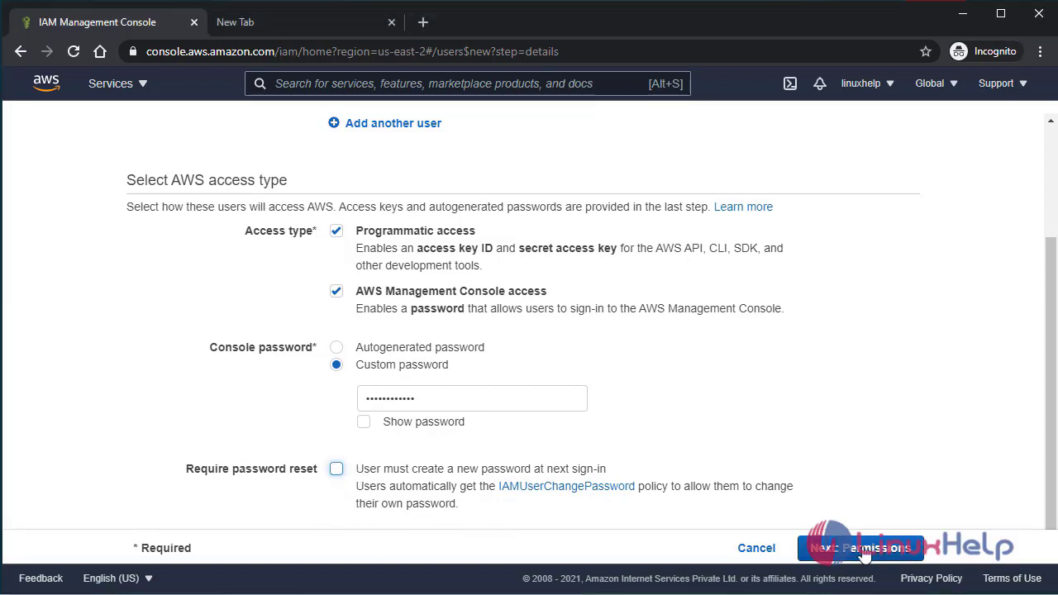
pyautogui.click(875, 554)
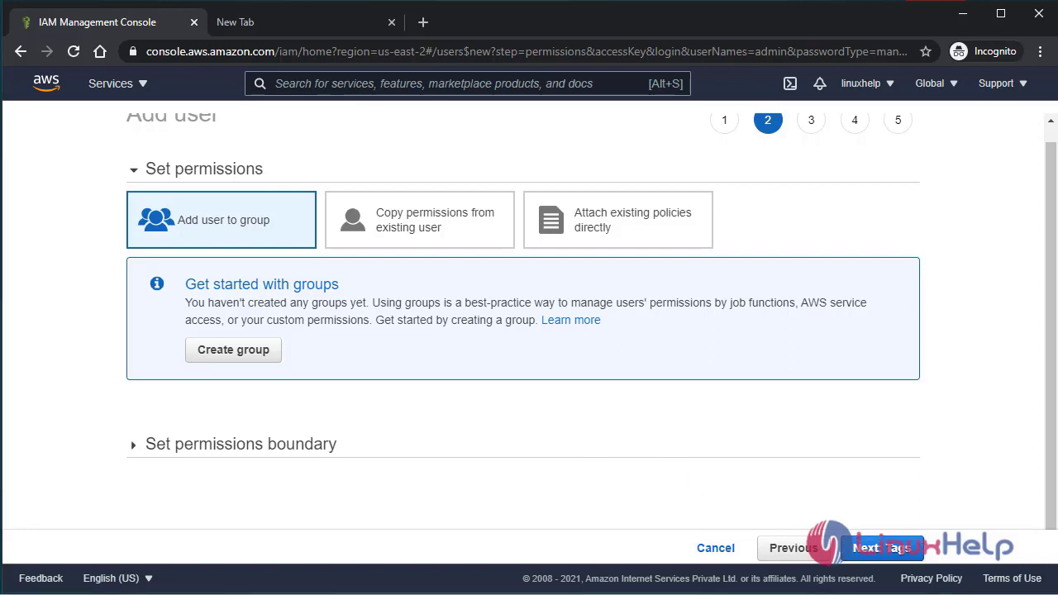
# - Attach the existing AdministratorAccess policy directly to the admin user
pyautogui.scroll(1, 747, 205)
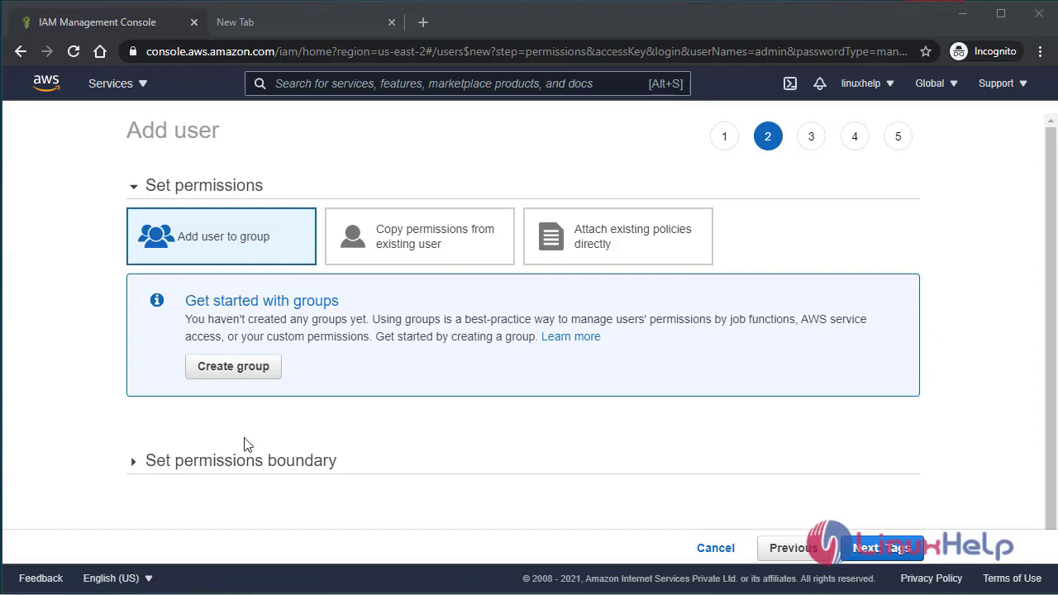
pyautogui.scroll(-1, 243, 441)
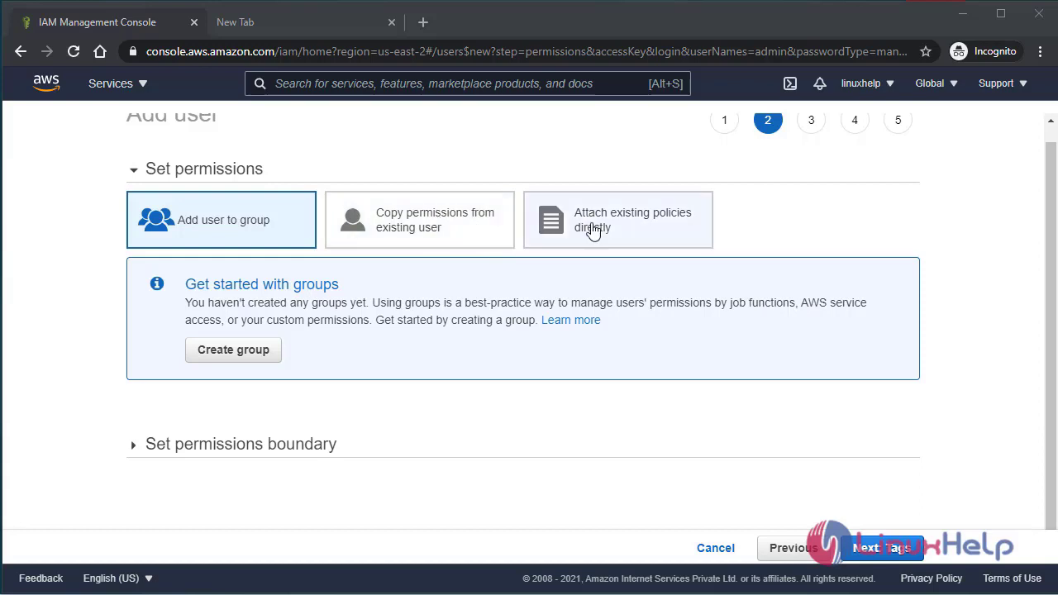
pyautogui.click(653, 221)
pyautogui.scroll(-2, 319, 394)
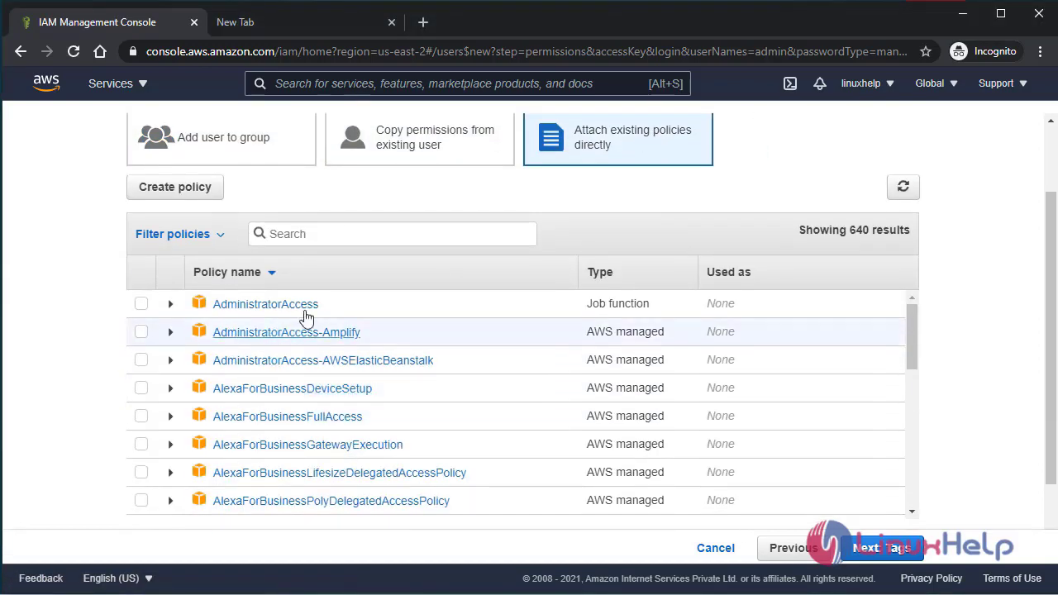
pyautogui.scroll(-3, 310, 400)
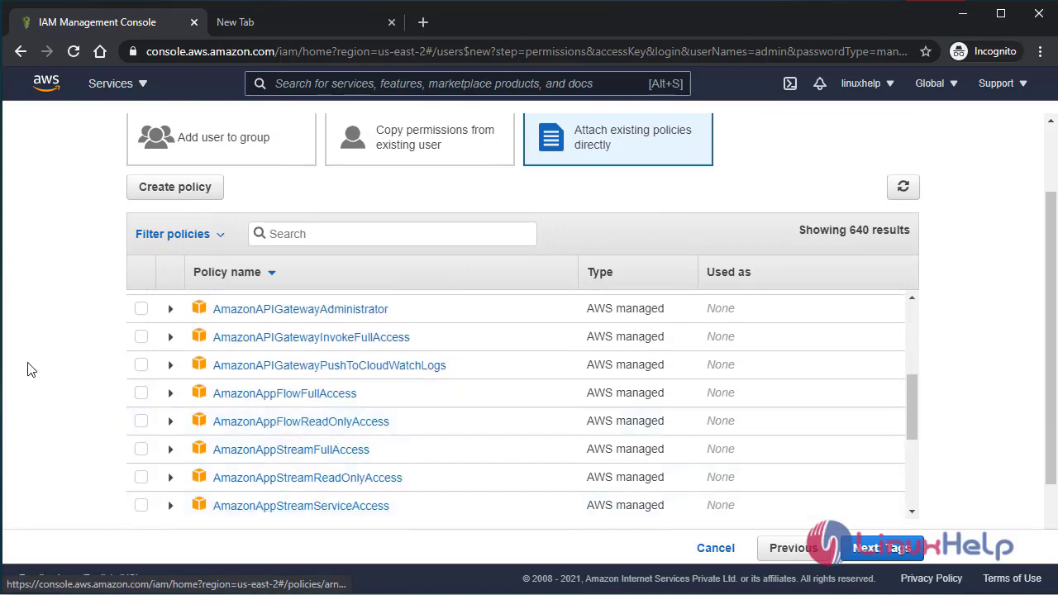
pyautogui.scroll(-1, 52, 371)
pyautogui.scroll(8, 319, 351)
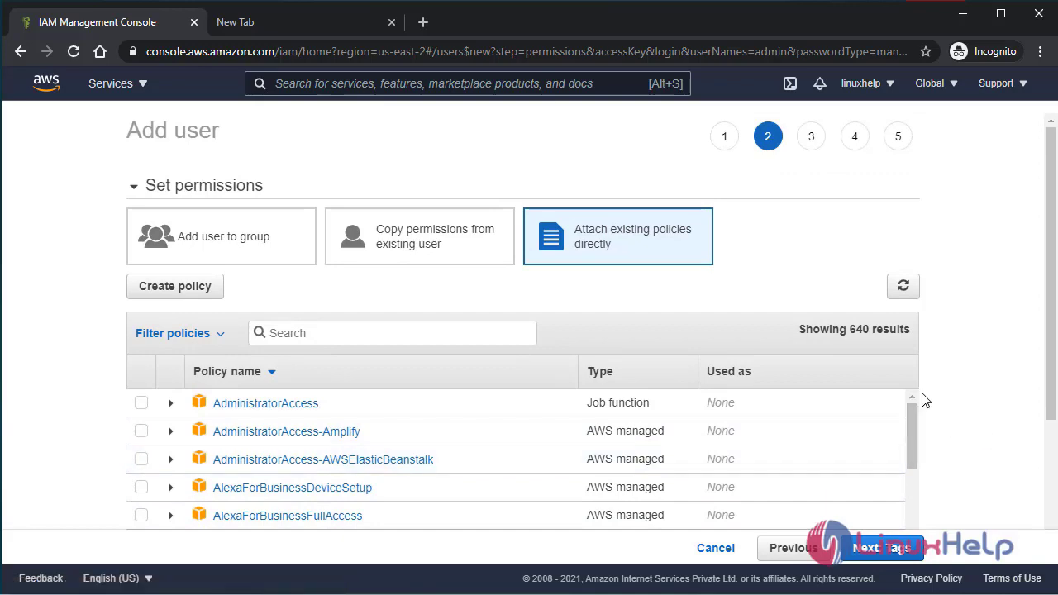
pyautogui.scroll(-3, 966, 385)
pyautogui.scroll(2, 425, 418)
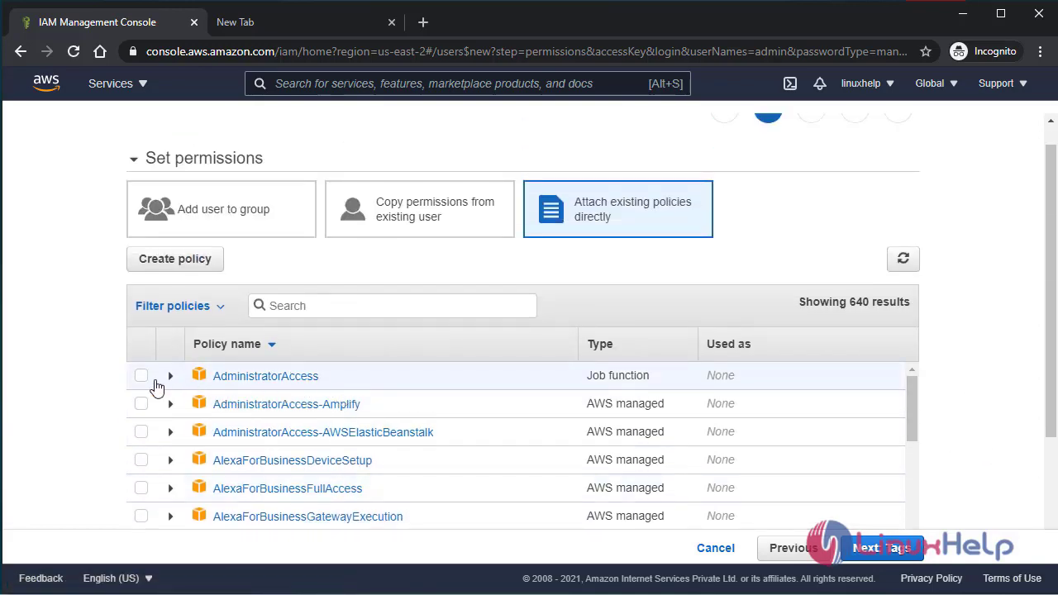
pyautogui.click(141, 377)
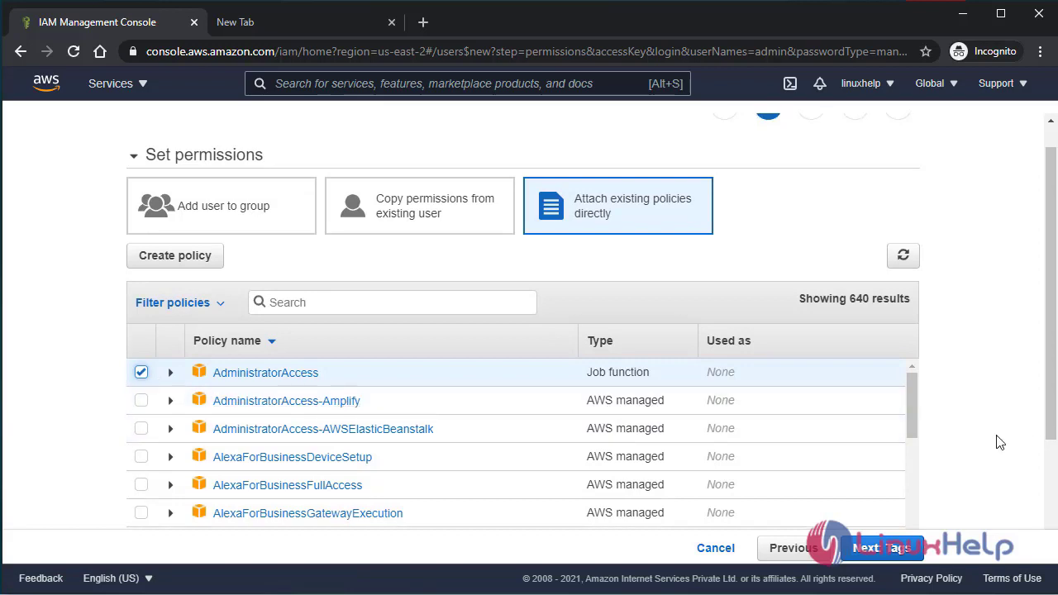
pyautogui.scroll(-2, 1000, 443)
pyautogui.click(913, 553)
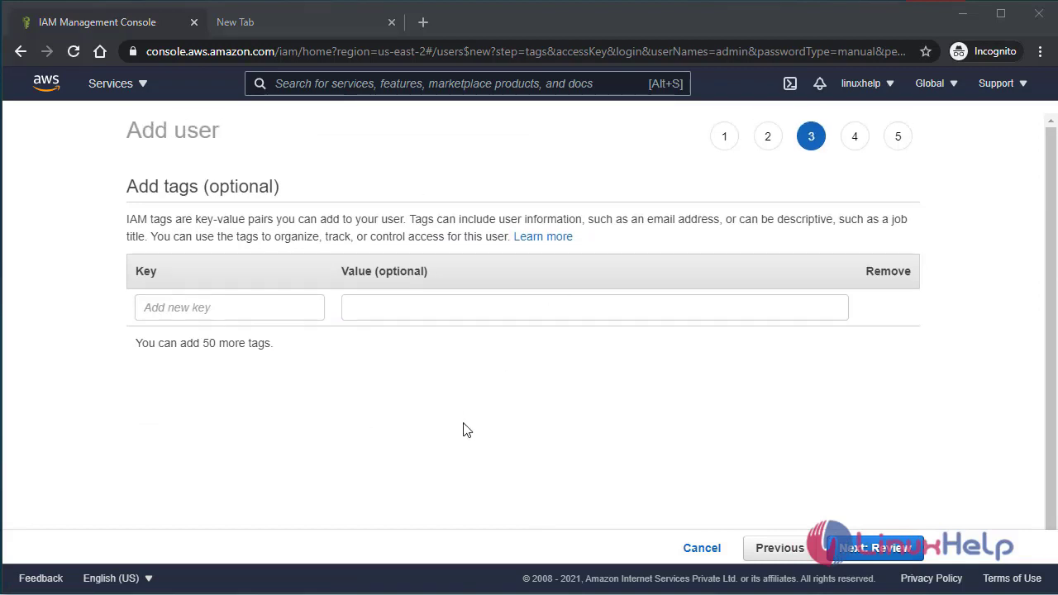
# - Skip tags, review the admin user's summary, create the user and close the wizard
pyautogui.click(882, 550)
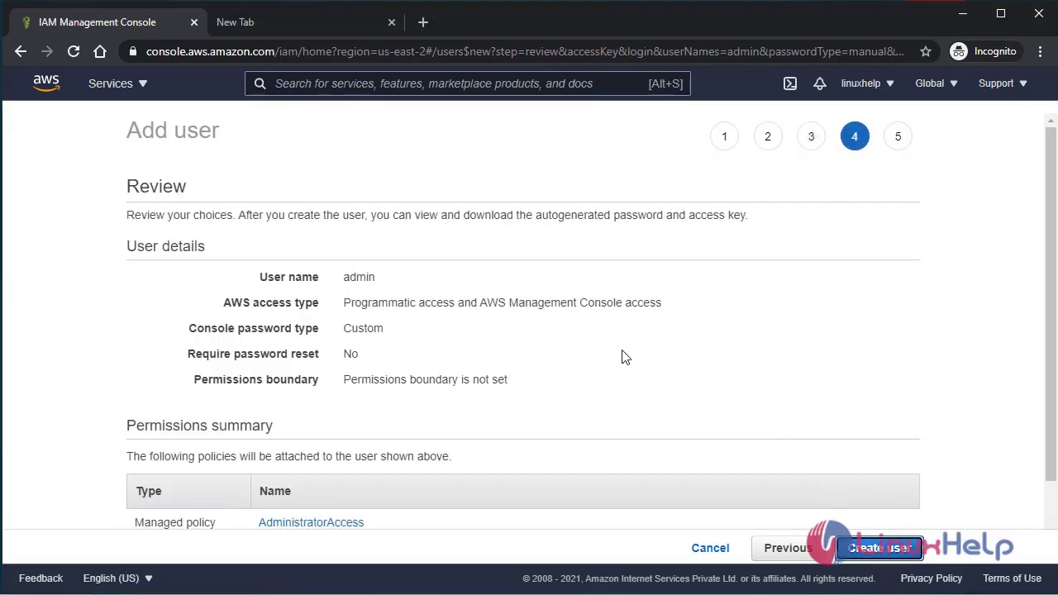
pyautogui.scroll(-1, 661, 366)
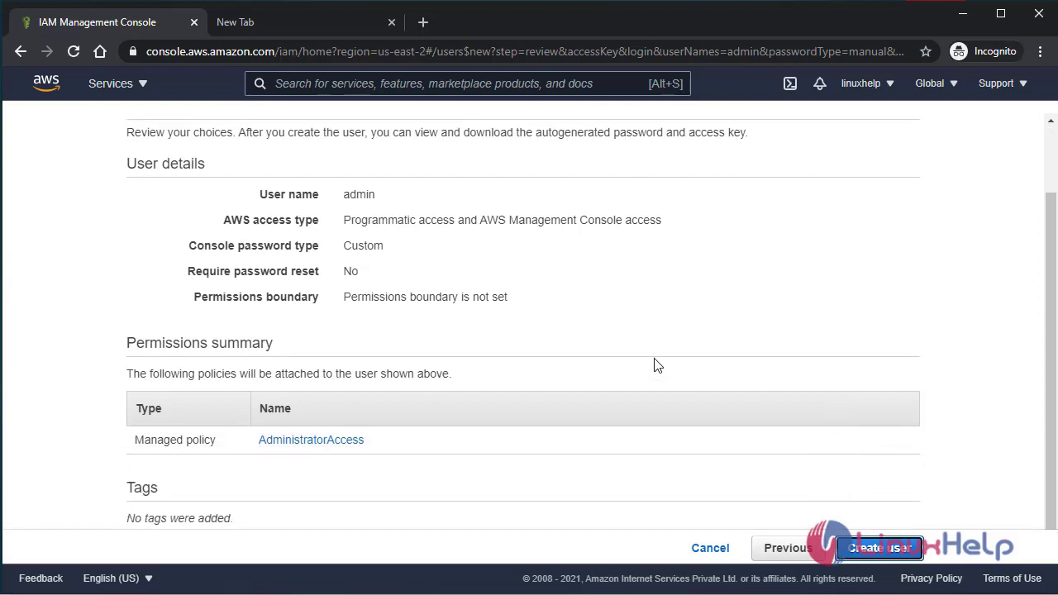
pyautogui.scroll(1, 583, 324)
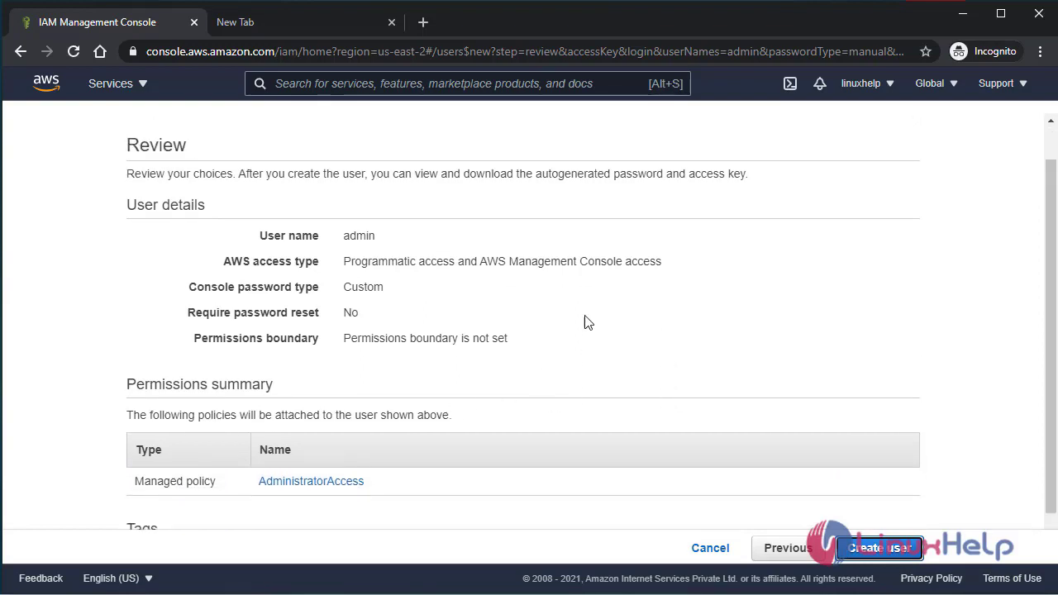
pyautogui.scroll(-1, 579, 368)
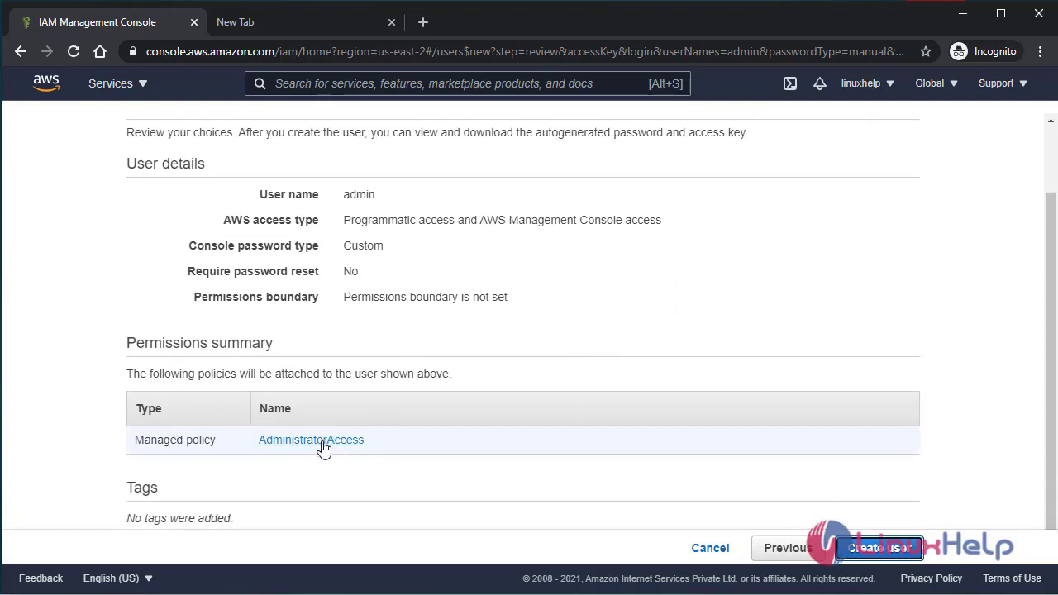
pyautogui.click(889, 552)
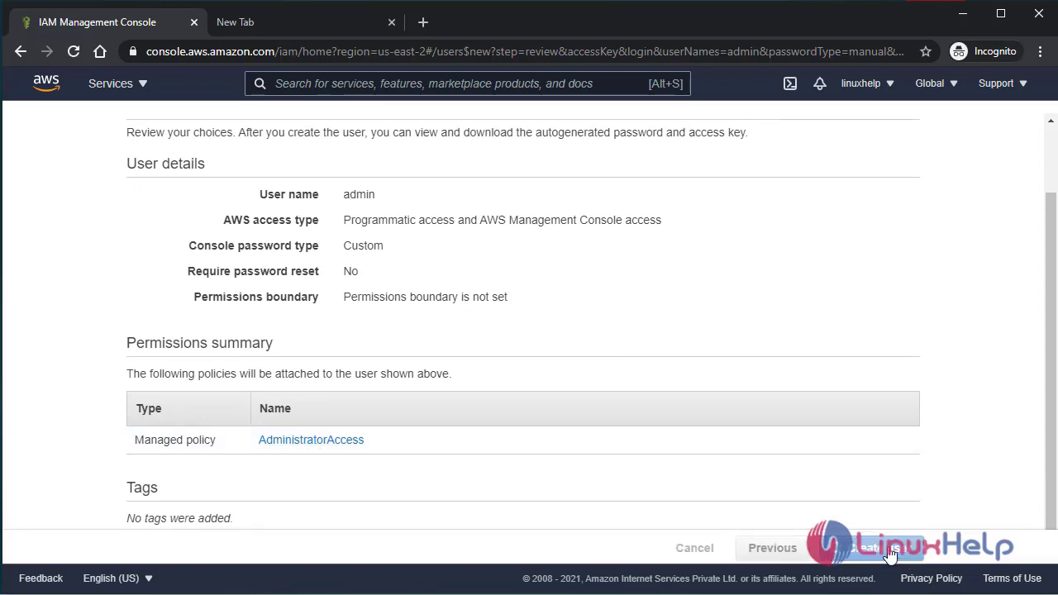
pyautogui.scroll(1, 405, 308)
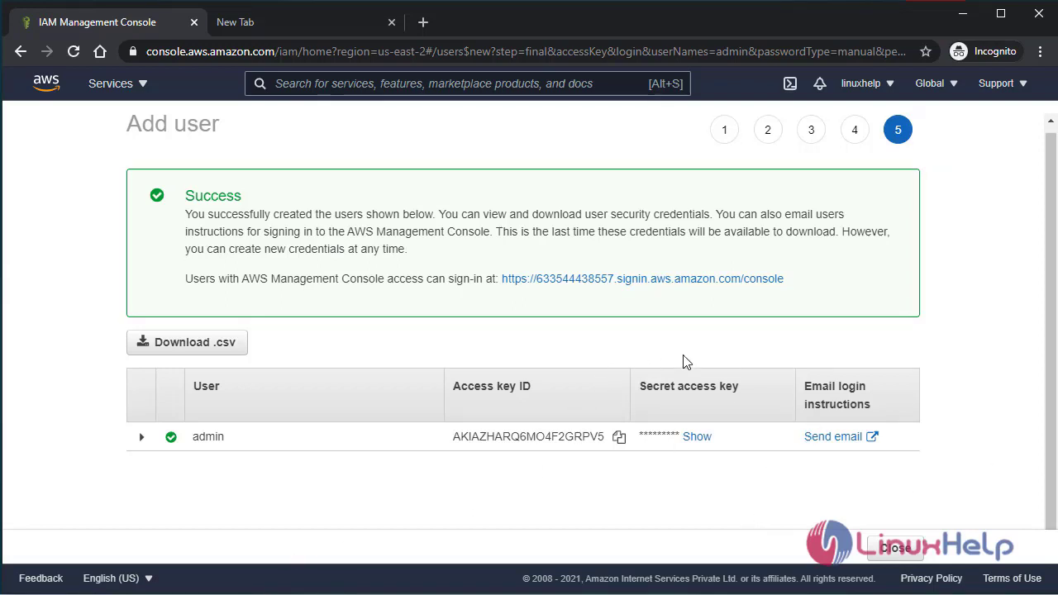
pyautogui.scroll(-1, 652, 463)
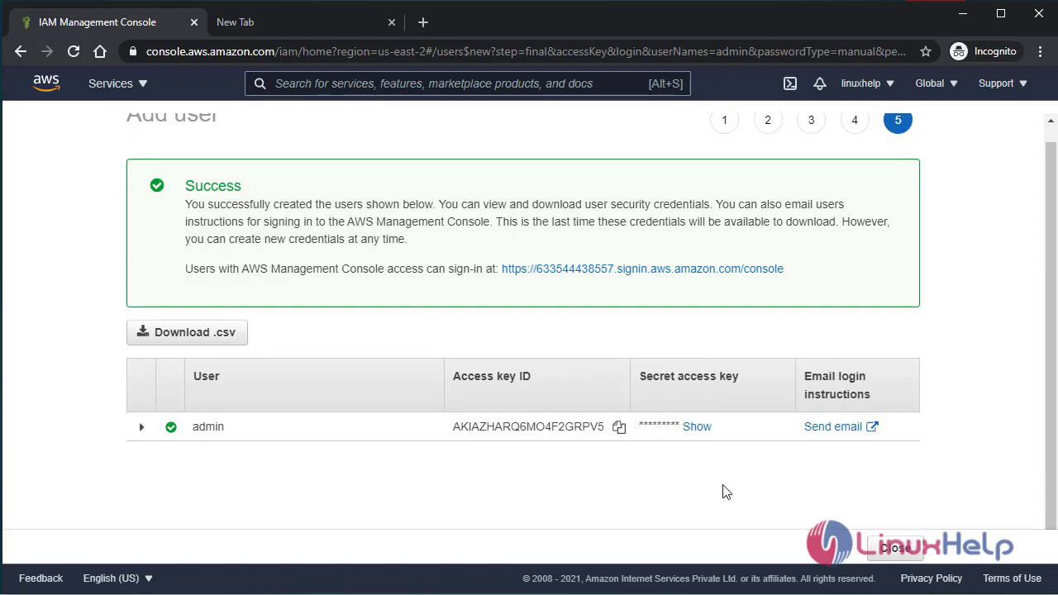
pyautogui.click(895, 549)
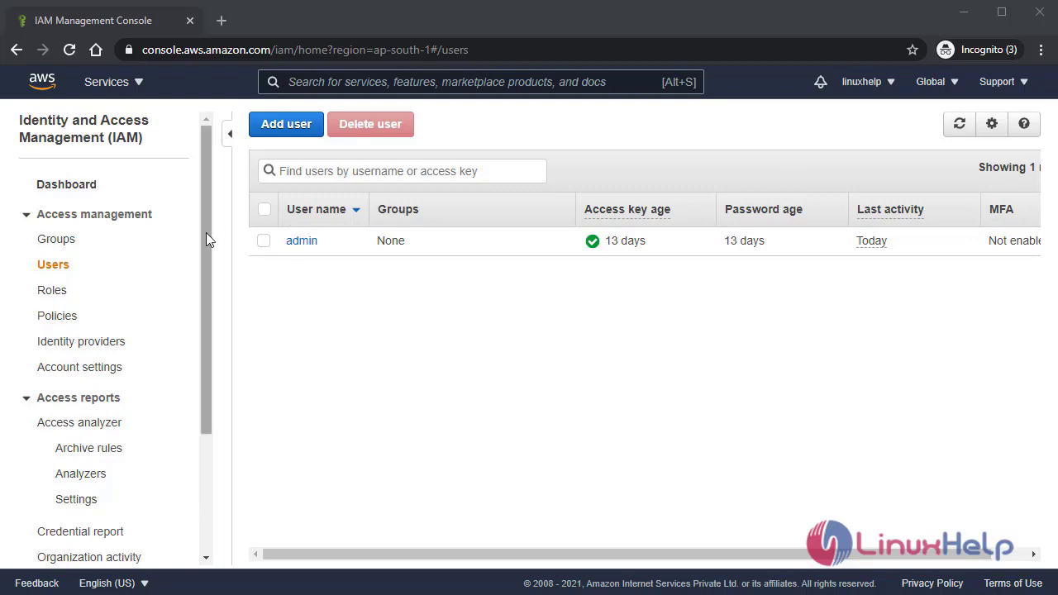
# - Return to the IAM dashboard, select its IAM-user sign-in URL, and open a new tab
pyautogui.moveTo(204, 227); pyautogui.dragTo(201, 200)
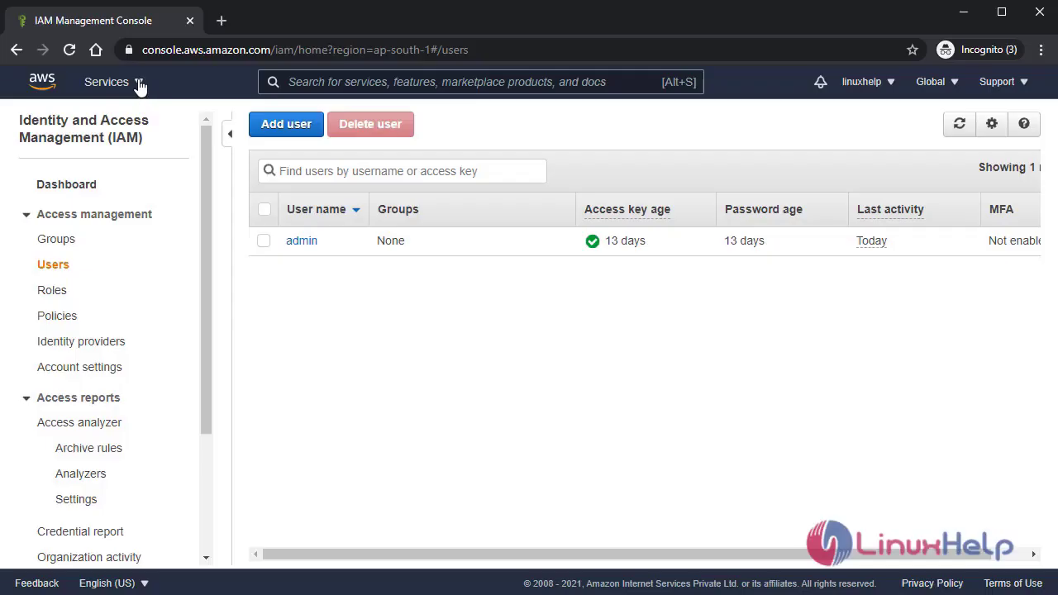
pyautogui.click(140, 86)
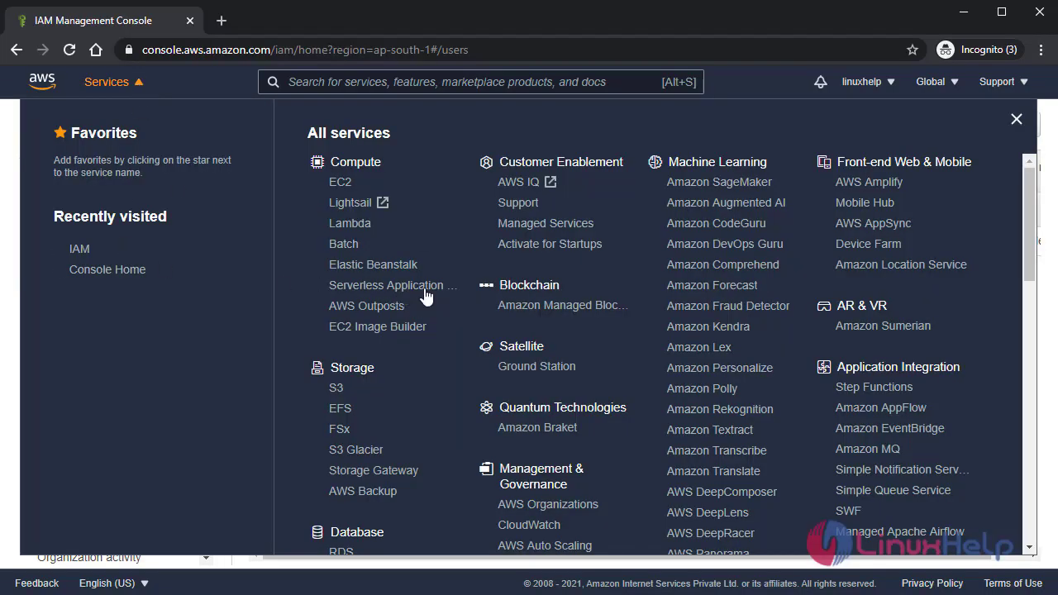
pyautogui.scroll(-10, 592, 315)
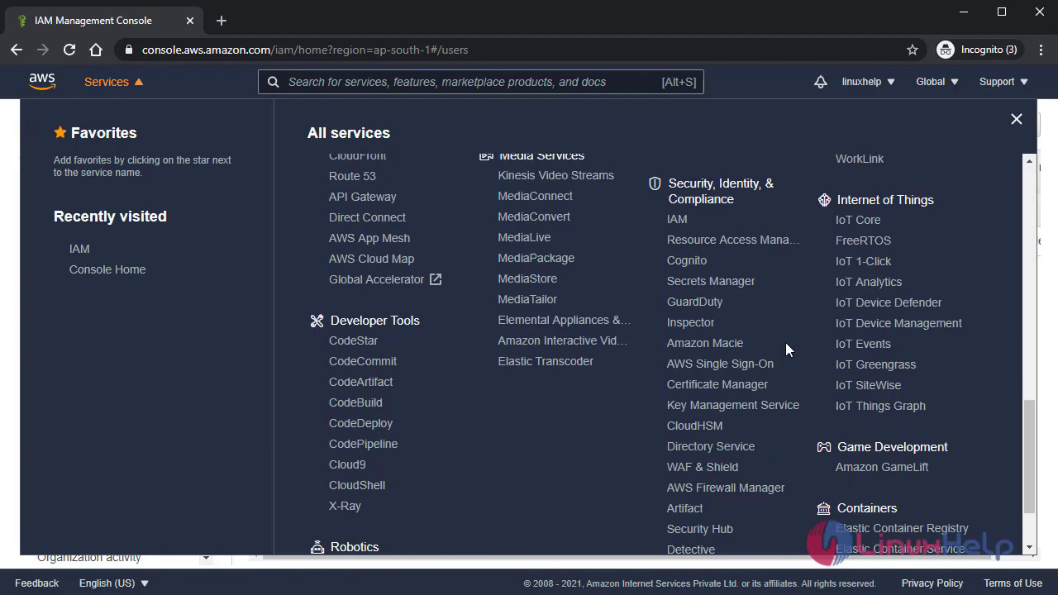
pyautogui.click(678, 223)
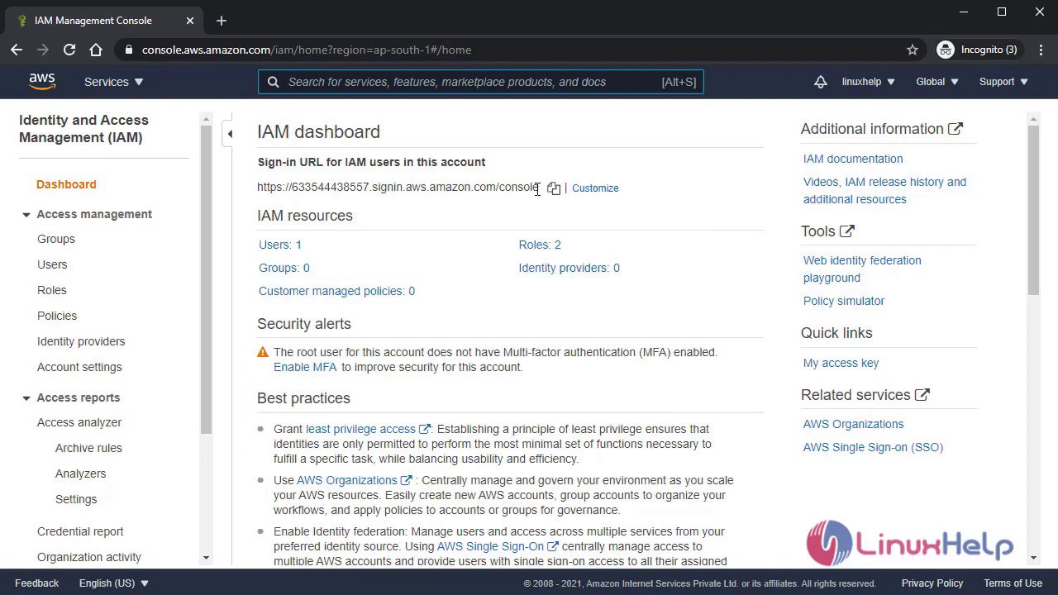
pyautogui.moveTo(539, 188); pyautogui.dragTo(257, 187)
pyautogui.hotkey('ctrl', 'c')
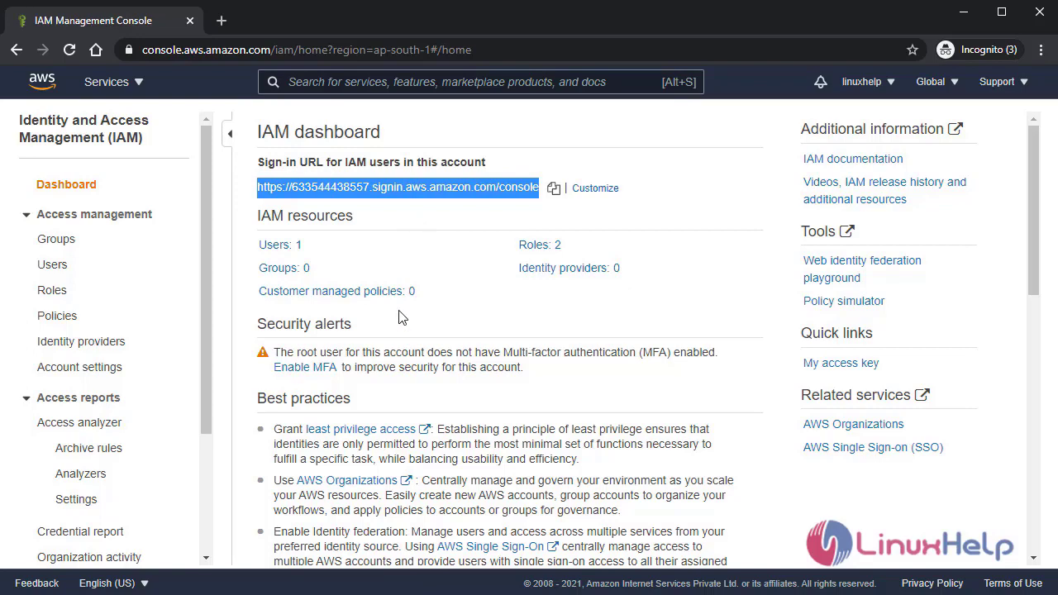
pyautogui.click(232, 23)
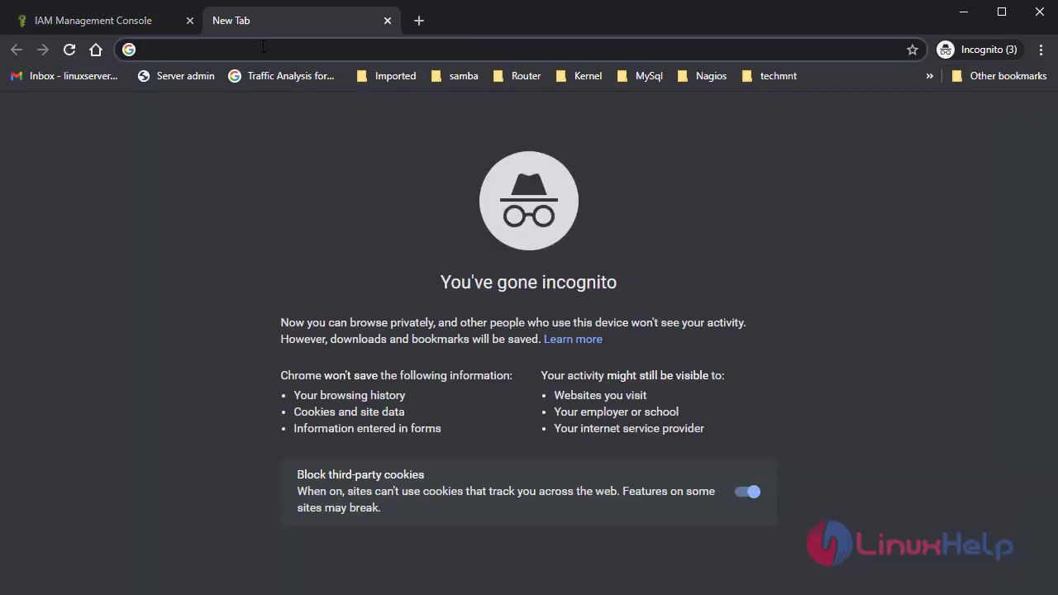
# - Paste the sign-in URL into the new tab and sign out of the root account
pyautogui.hotkey('ctrl', 'v')
pyautogui.click(124, 21)
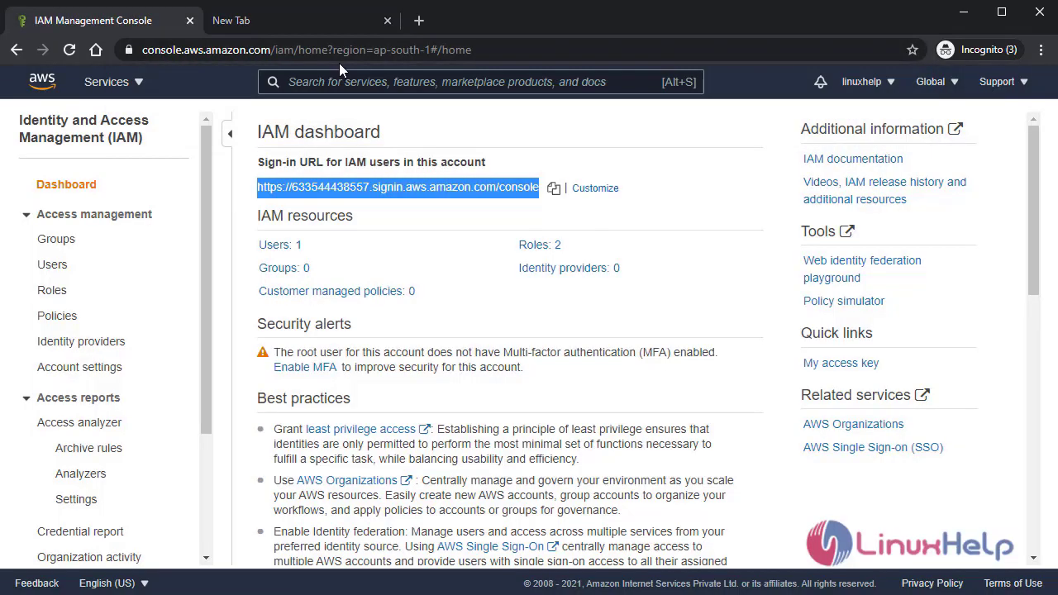
pyautogui.click(864, 81)
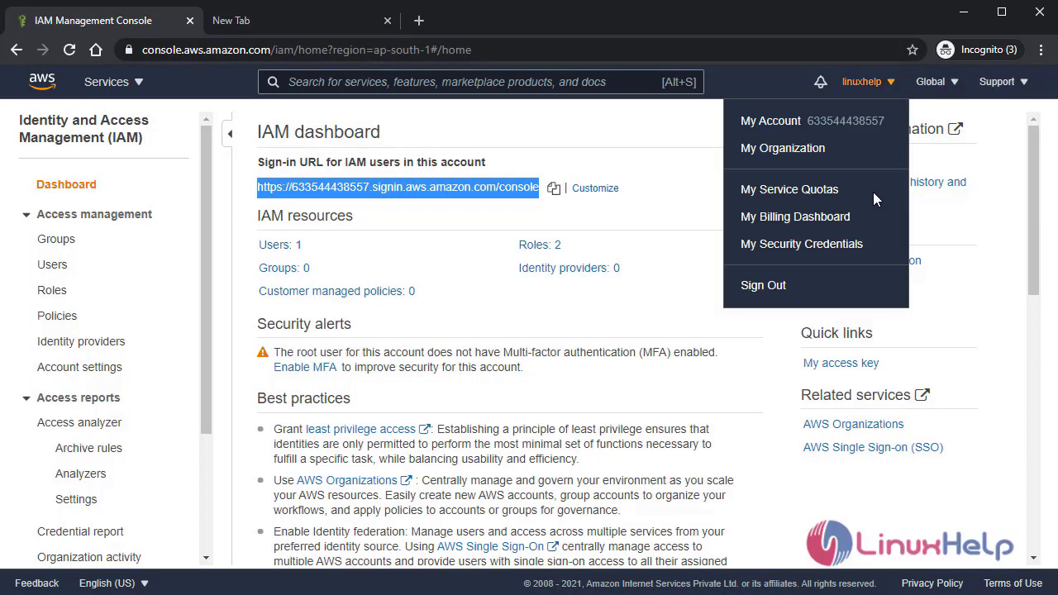
pyautogui.click(769, 285)
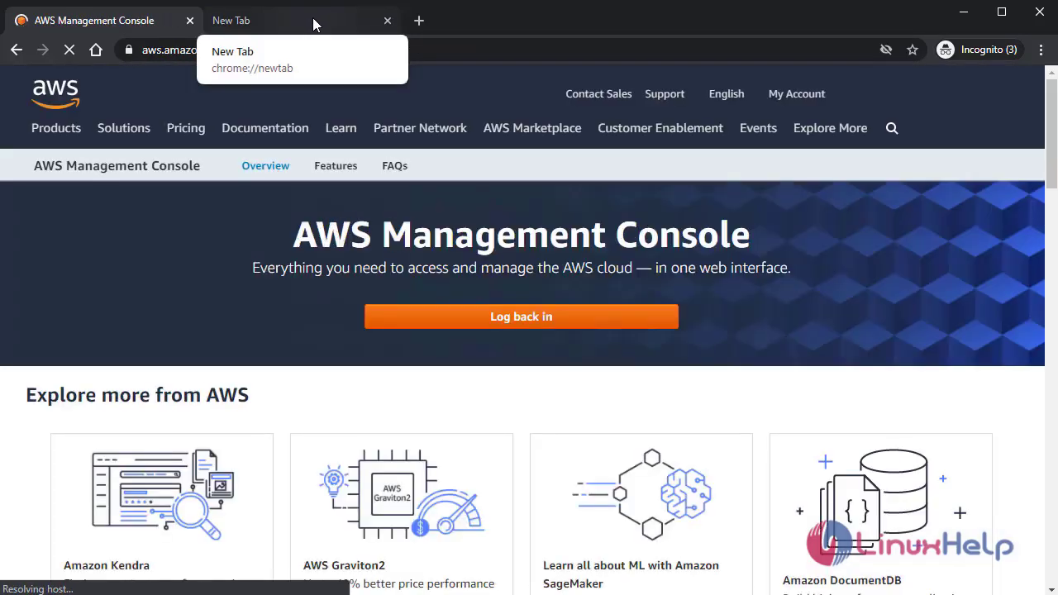
# - Load the IAM user sign-in page and sign in as the admin user
pyautogui.click(314, 25)
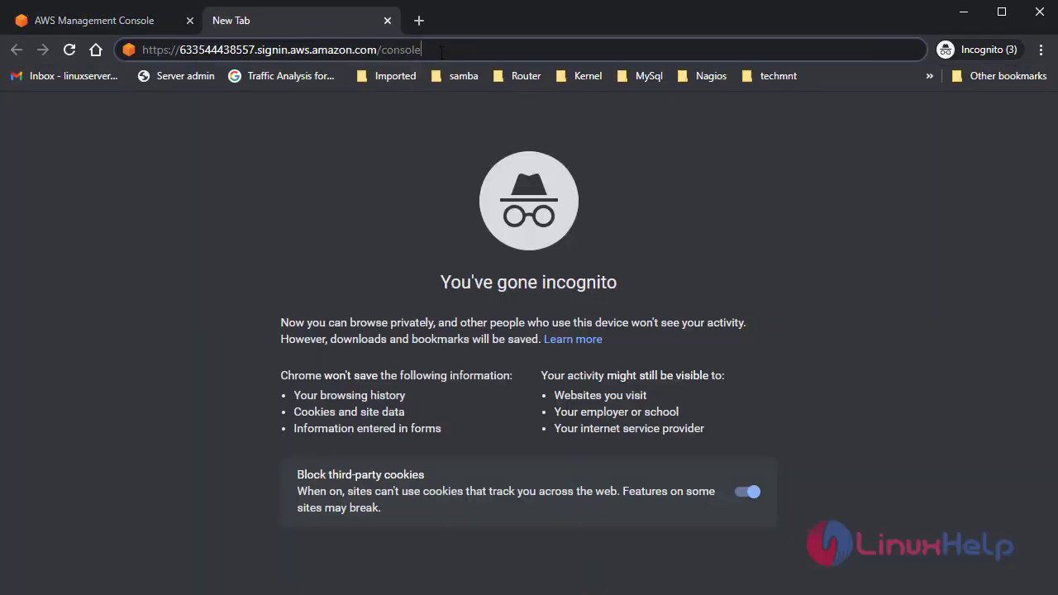
pyautogui.press('Return')
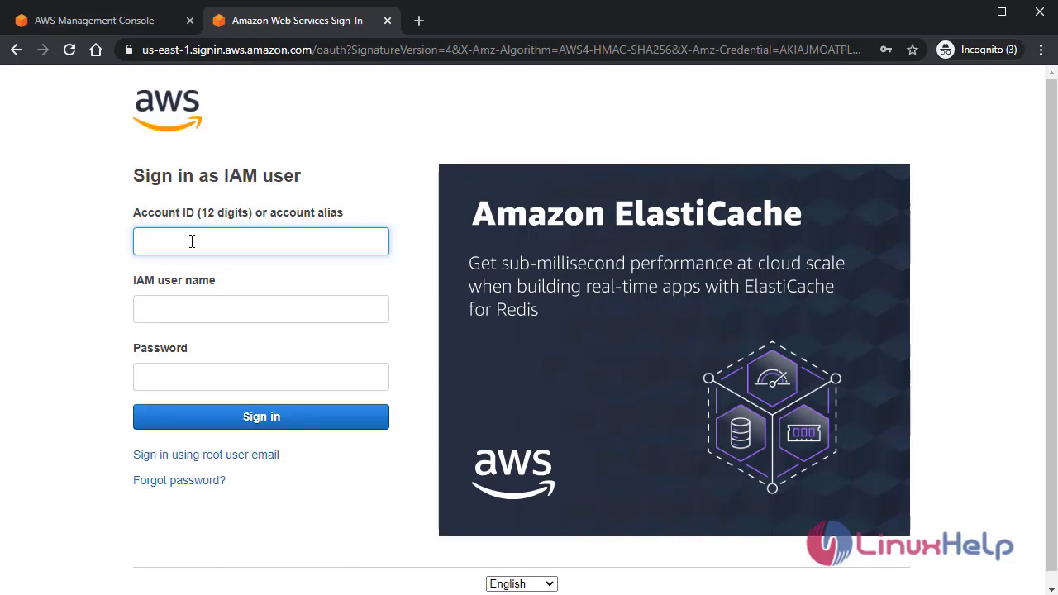
pyautogui.hotkey('ctrl', 'v')
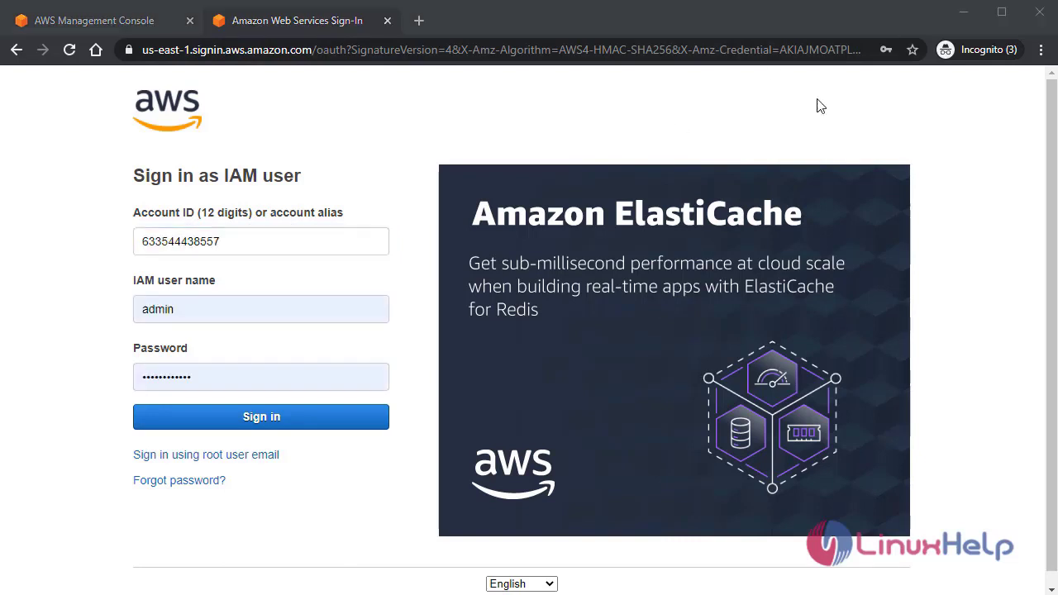
pyautogui.click(213, 427)
pyautogui.click(212, 427)
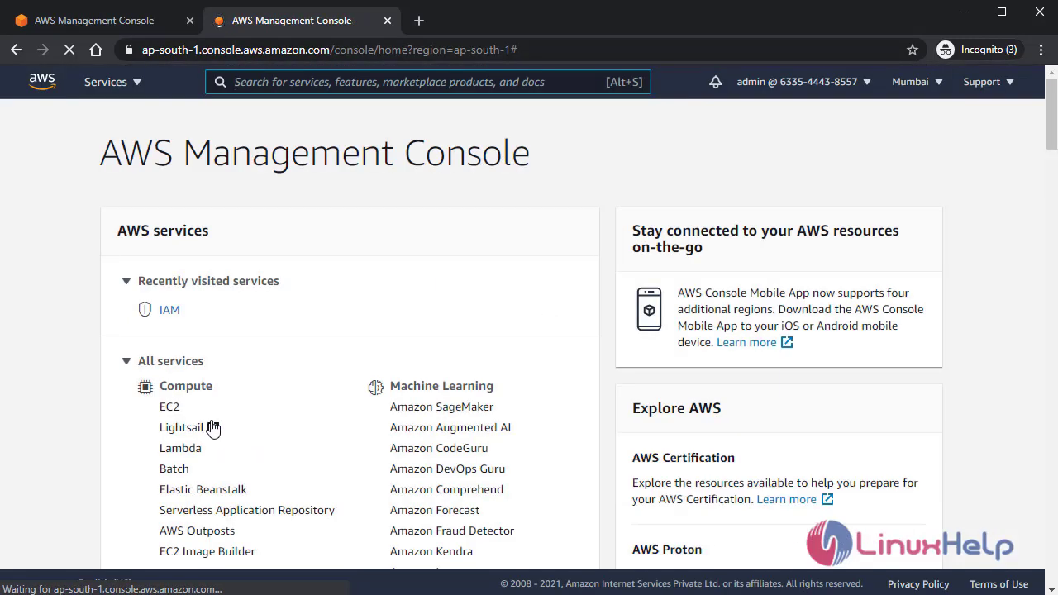
# - Open IAM from Recently visited services while signed in as admin
pyautogui.scroll(-2, 418, 300)
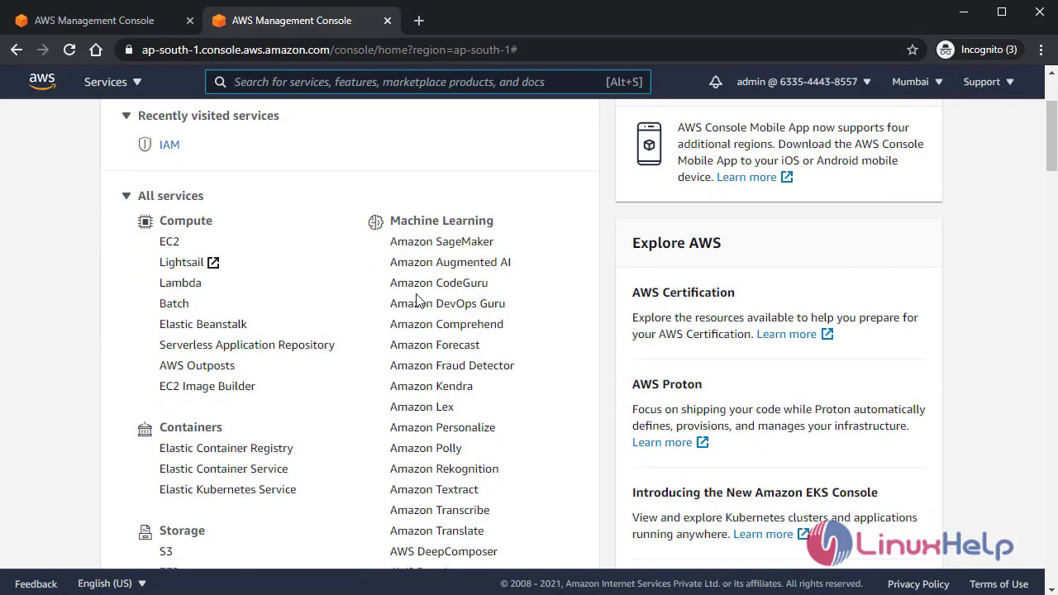
pyautogui.scroll(2, 528, 219)
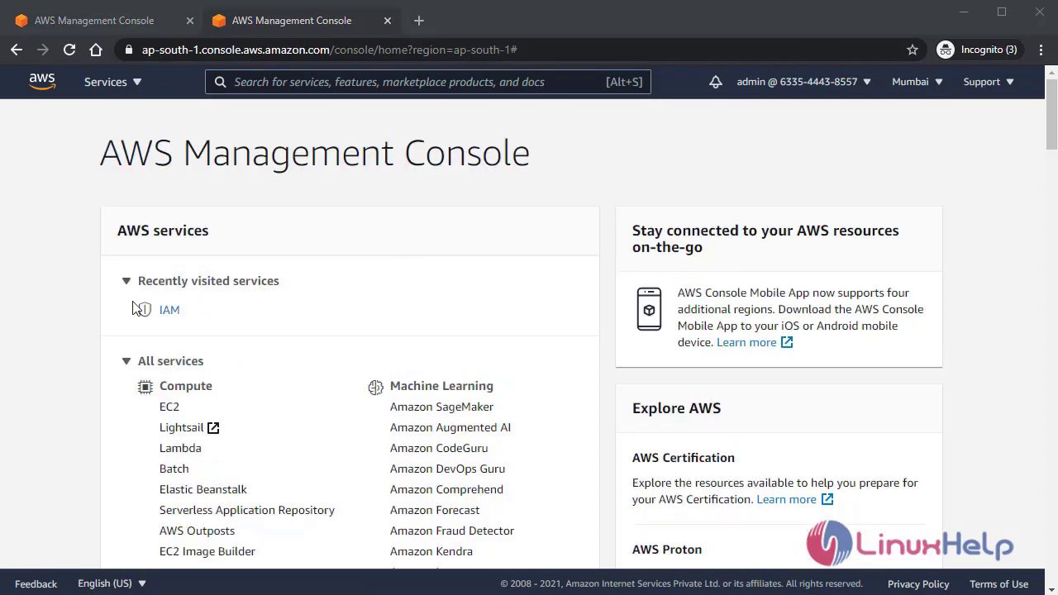
pyautogui.click(170, 312)
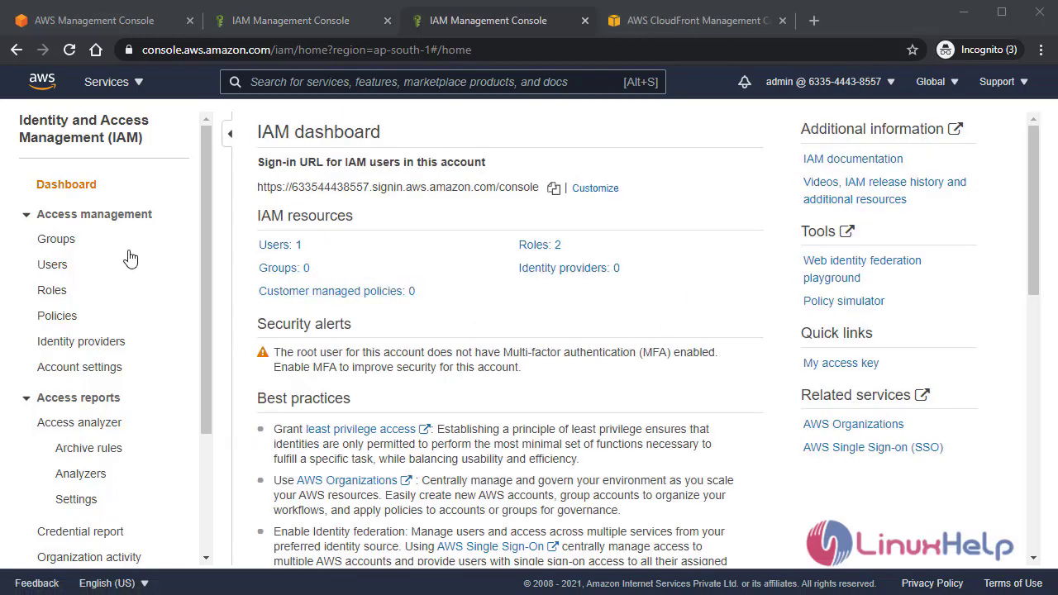
# - Open the IAM Groups page via the dashboard's Groups: 0 link
pyautogui.click(283, 267)
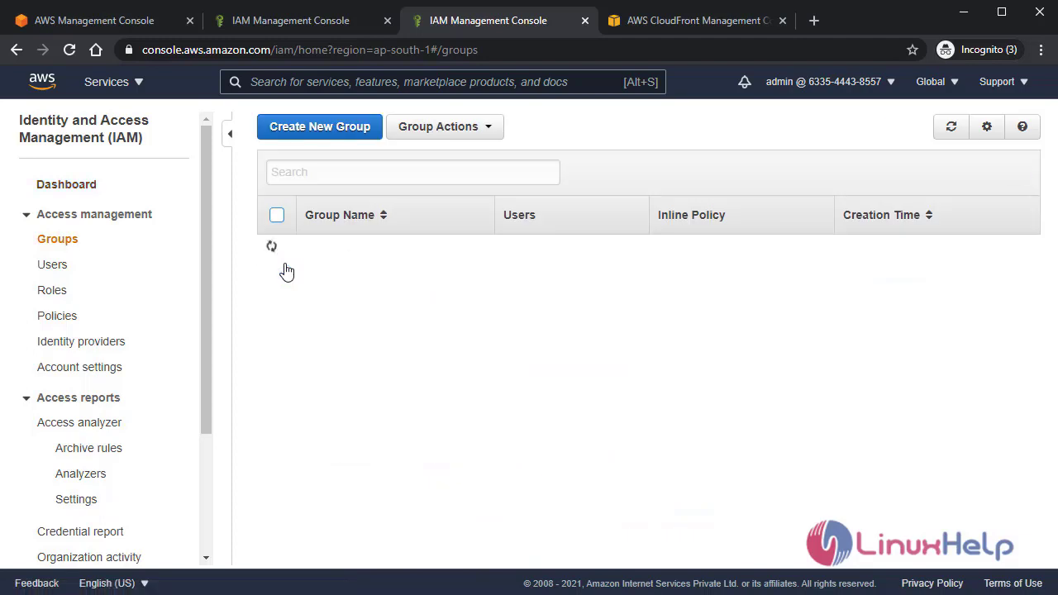
# - Create an IAM group named 'demo' with the AmazonS3FullAccess policy attached
pyautogui.click(341, 131)
pyautogui.click(420, 200)
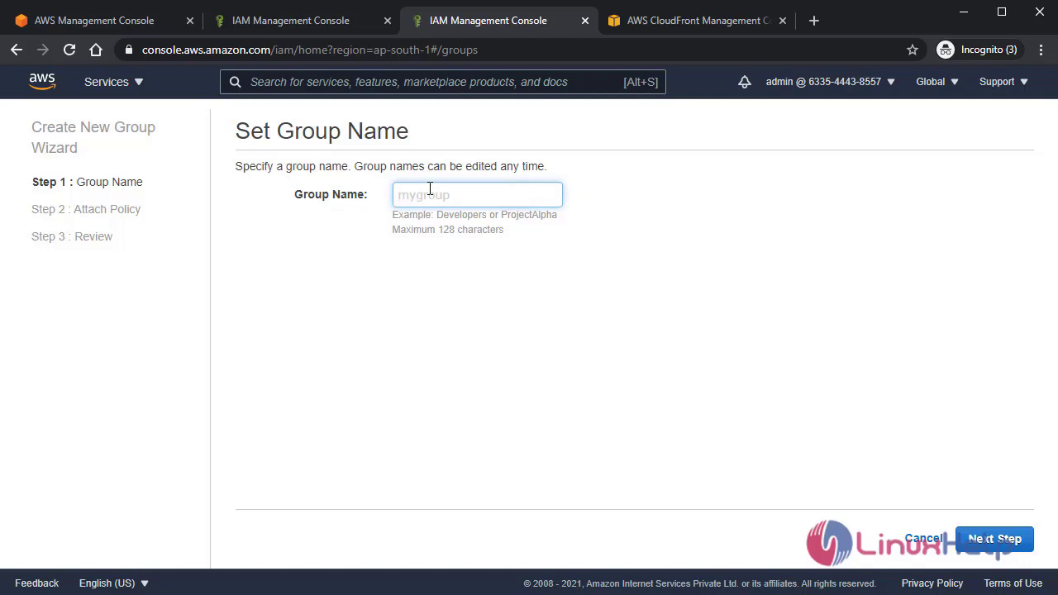
pyautogui.write('demo')
pyautogui.click(996, 537)
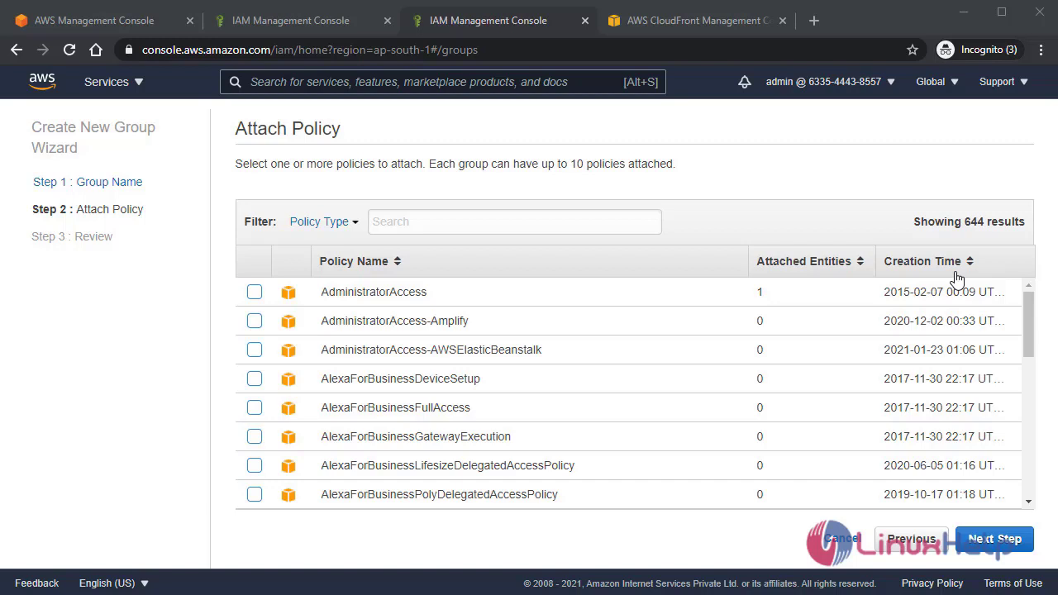
pyautogui.scroll(-15, 956, 278)
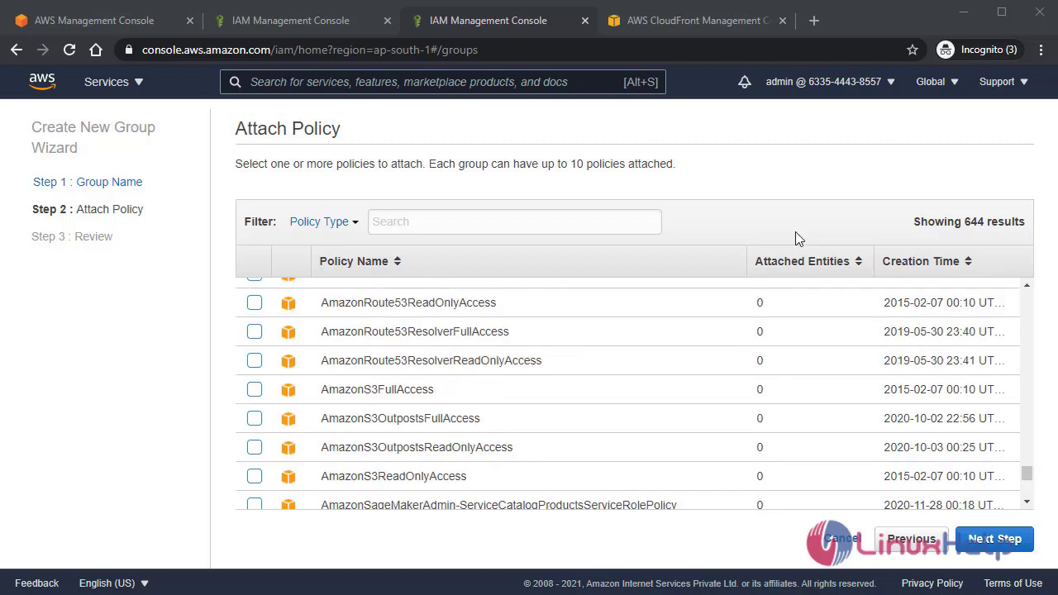
pyautogui.click(254, 390)
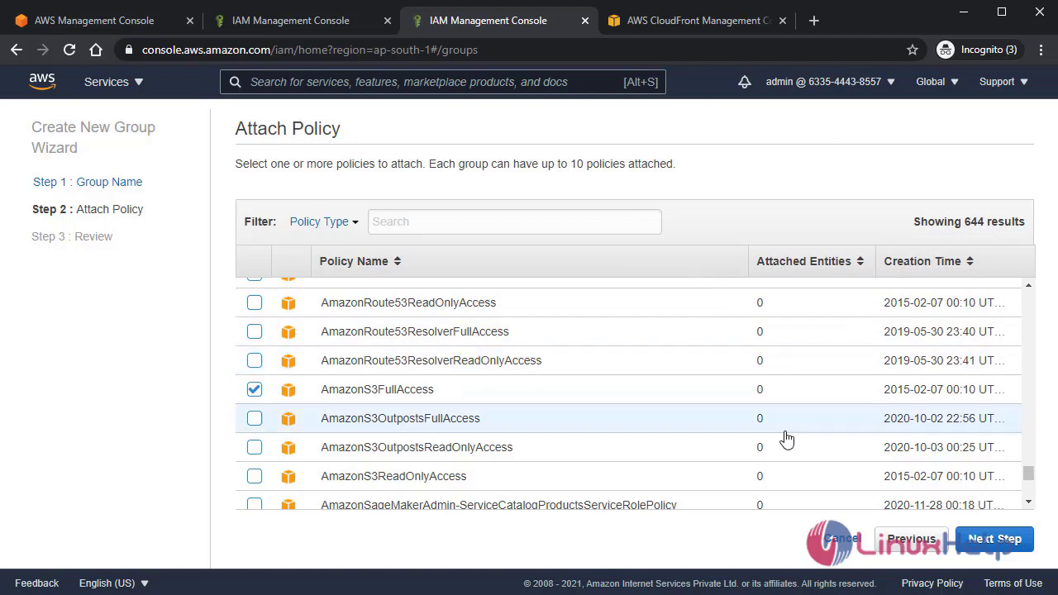
pyautogui.click(993, 541)
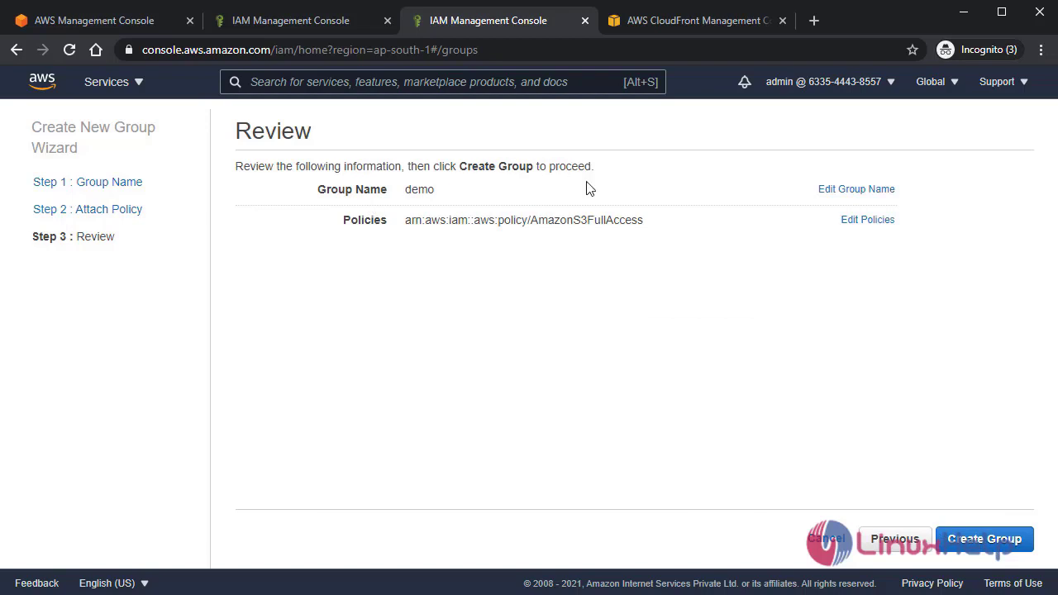
pyautogui.click(996, 544)
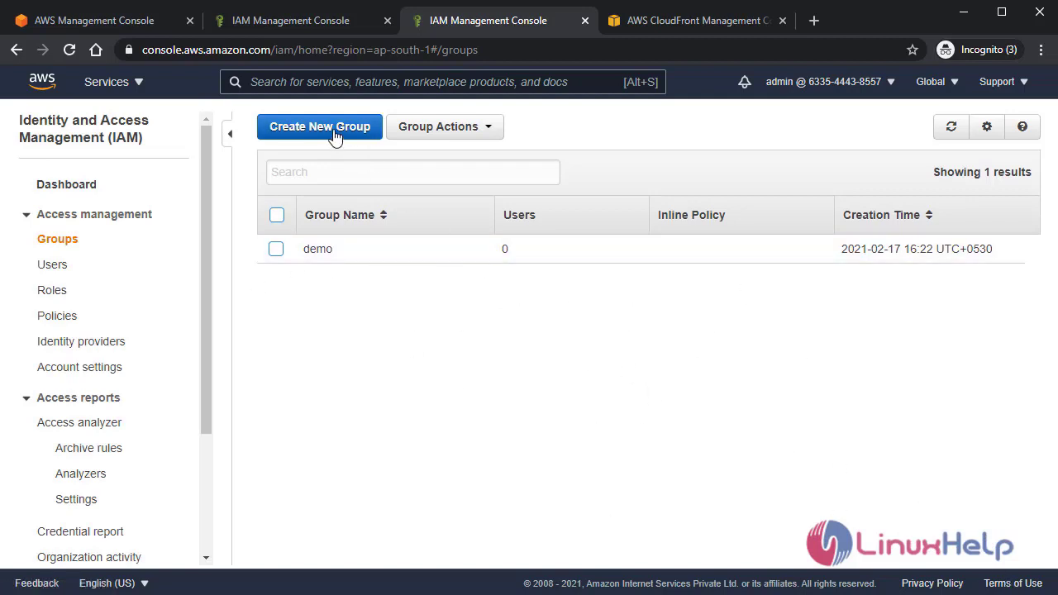
pyautogui.click(49, 265)
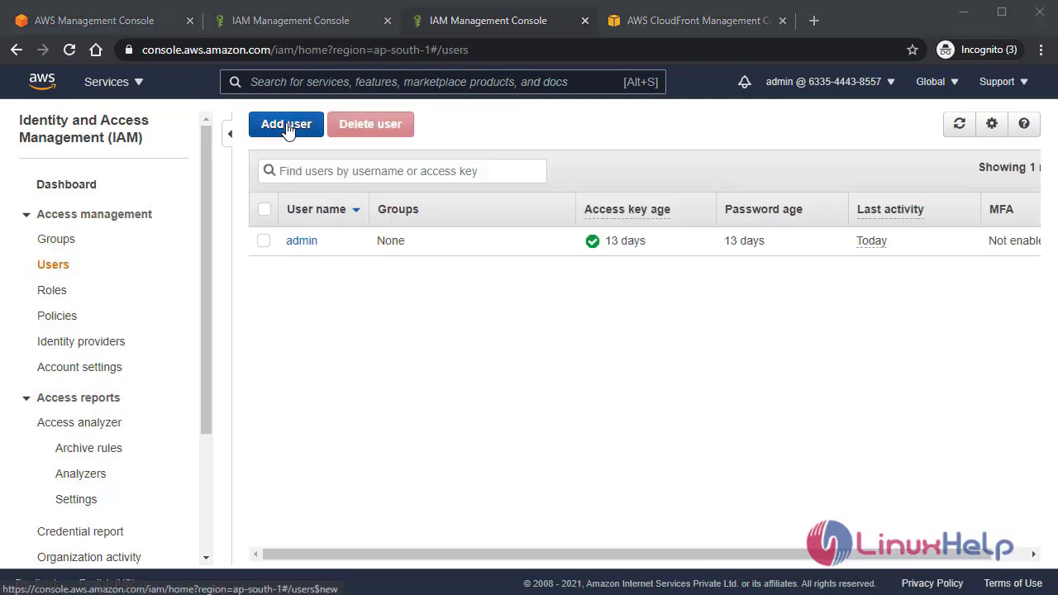
# - Add a new user 'test' with AWS Management Console access
pyautogui.click(286, 126)
pyautogui.click(386, 257)
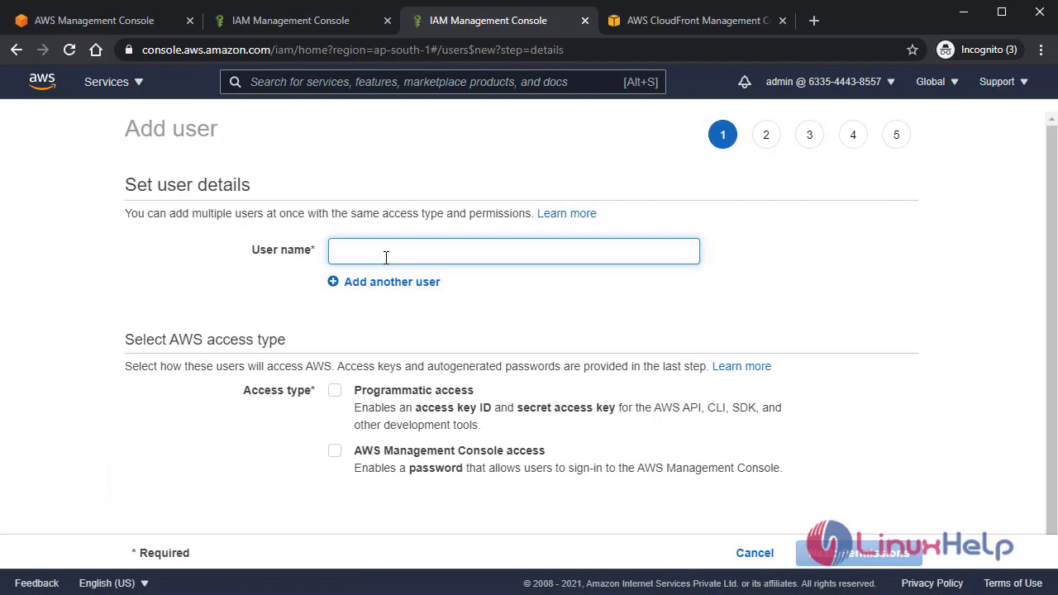
pyautogui.write('test')
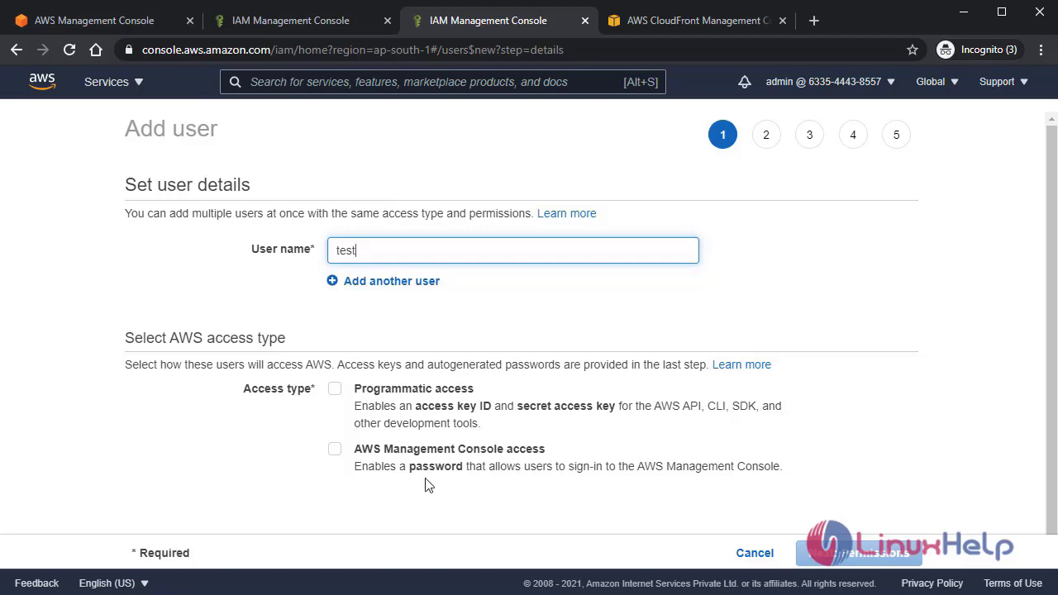
pyautogui.click(334, 449)
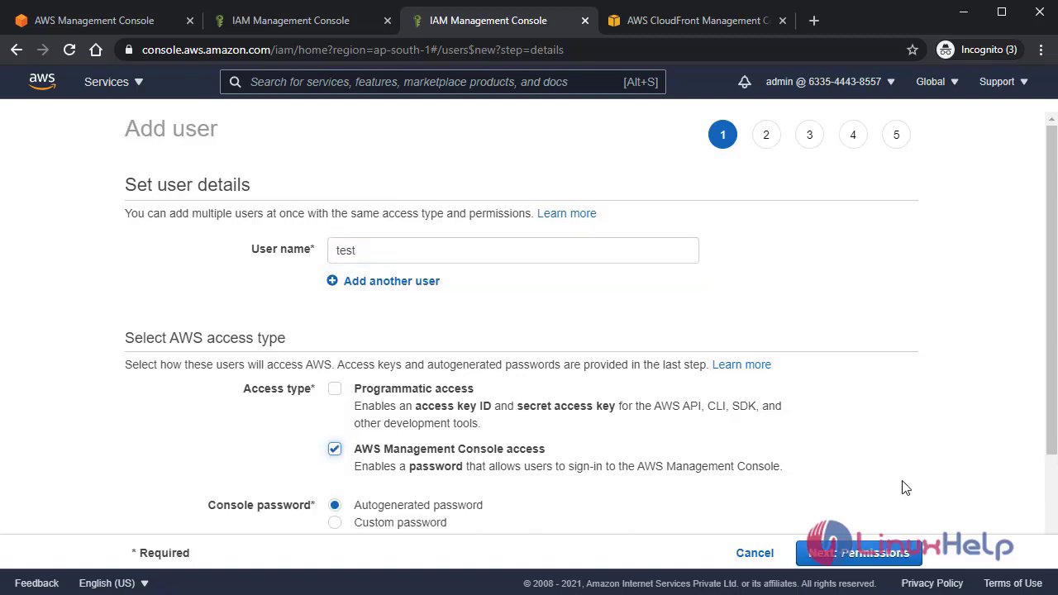
# - Give the user a custom console password with no reset required at next sign-in
pyautogui.scroll(-1, 861, 467)
pyautogui.scroll(-1, 861, 468)
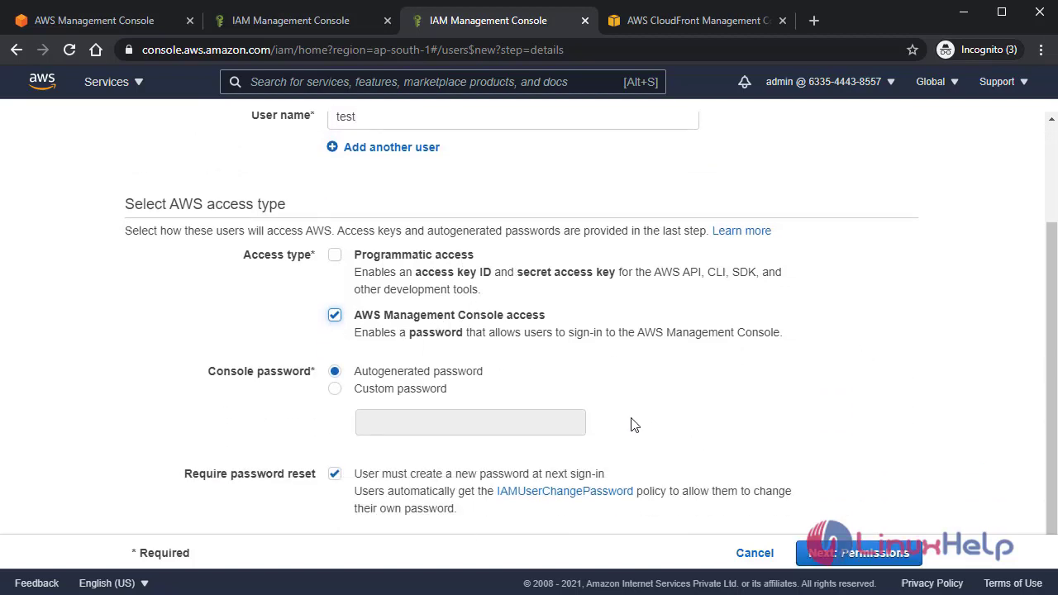
pyautogui.click(334, 388)
pyautogui.click(434, 422)
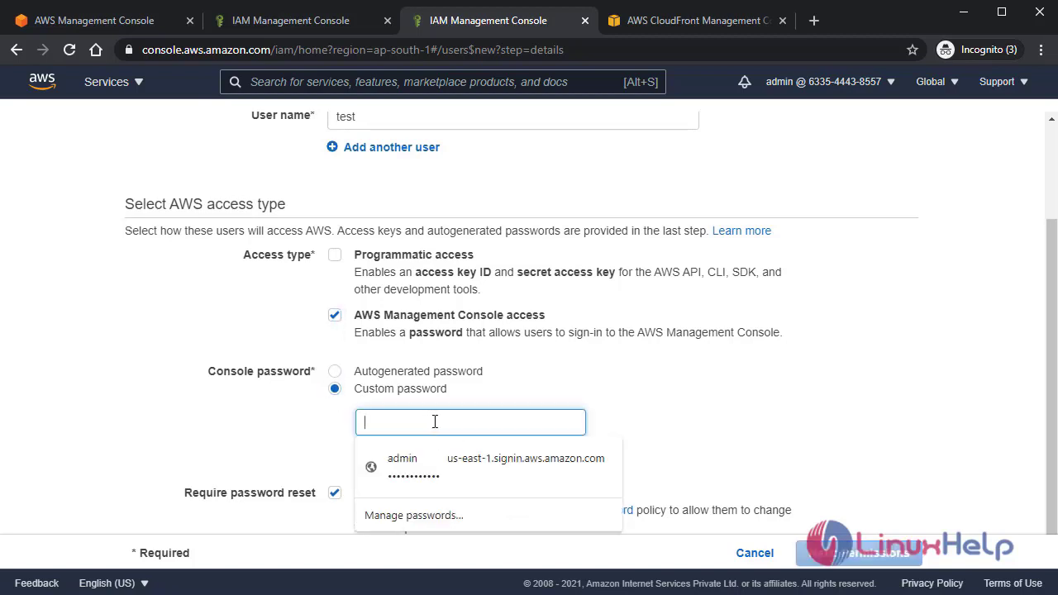
pyautogui.write('••••••••')
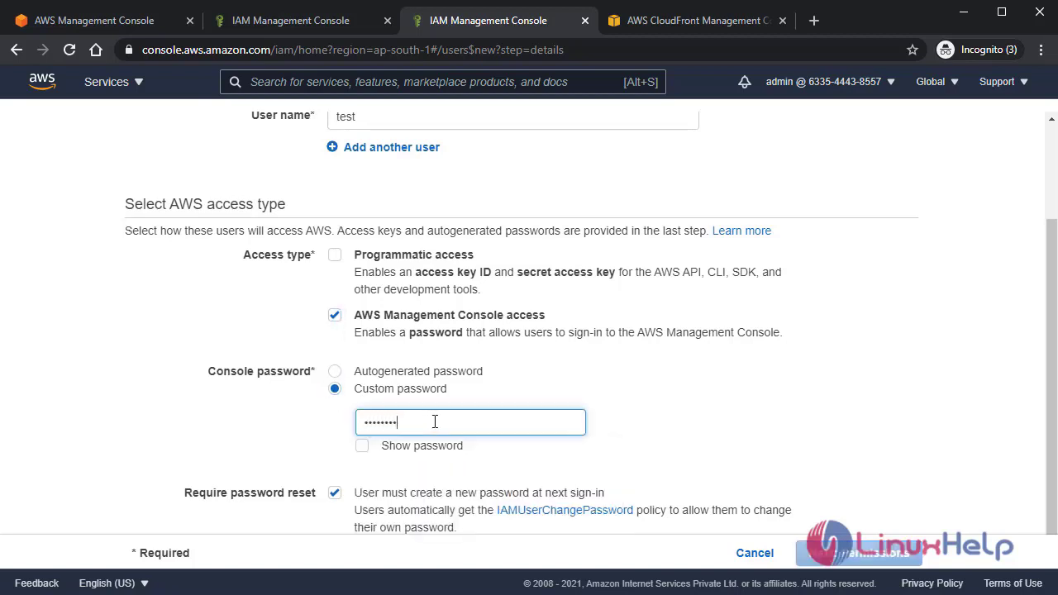
pyautogui.write('•')
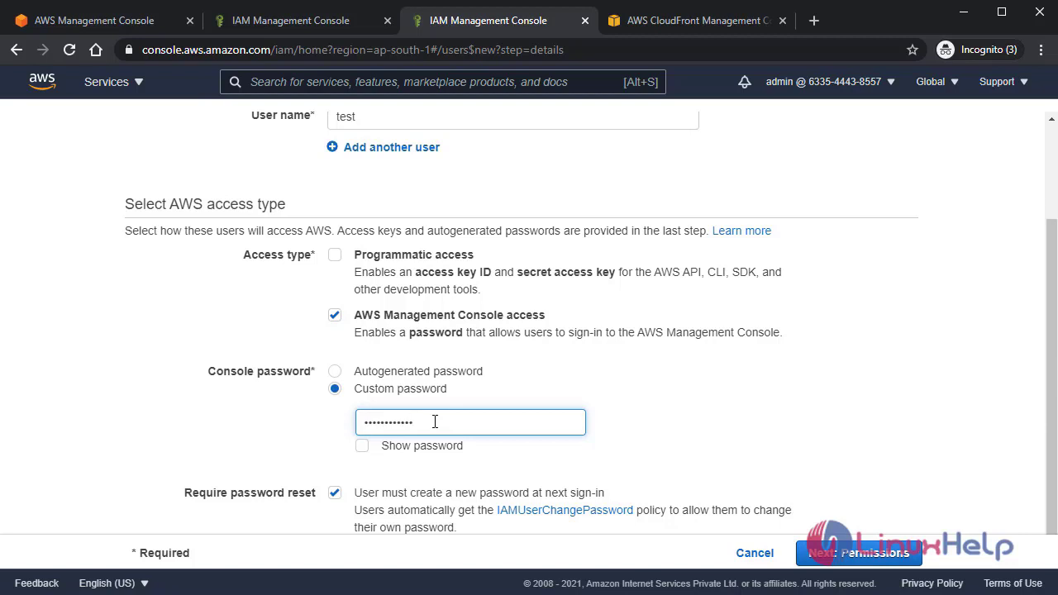
pyautogui.scroll(-1, 806, 339)
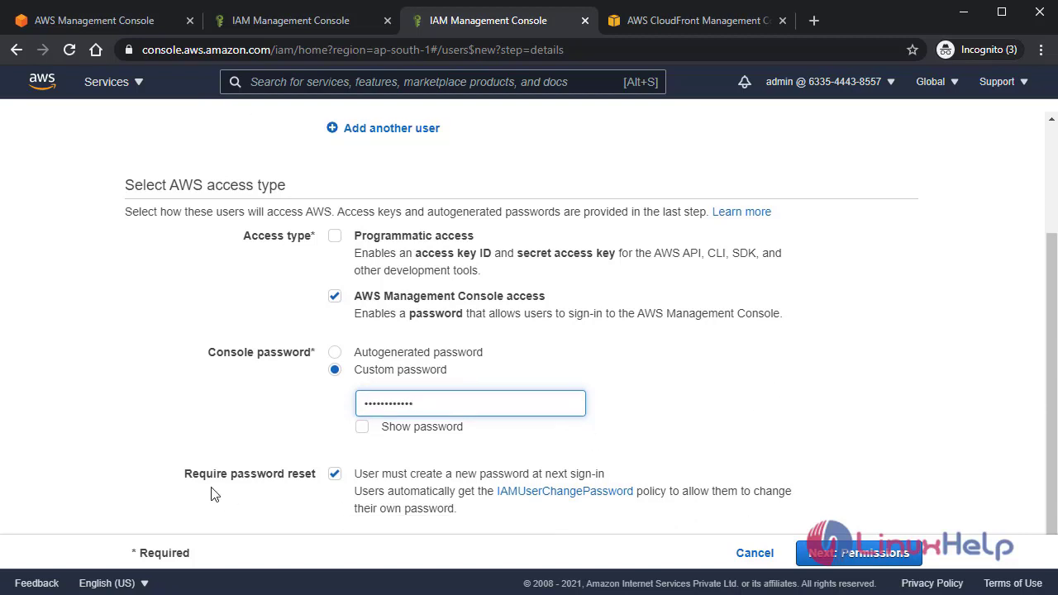
pyautogui.click(335, 476)
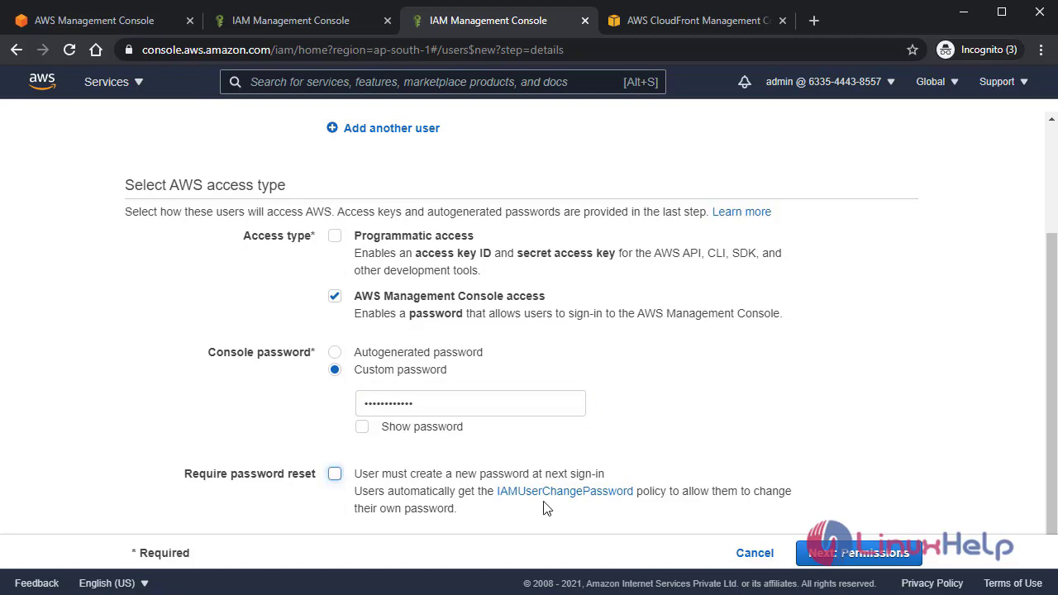
pyautogui.click(857, 553)
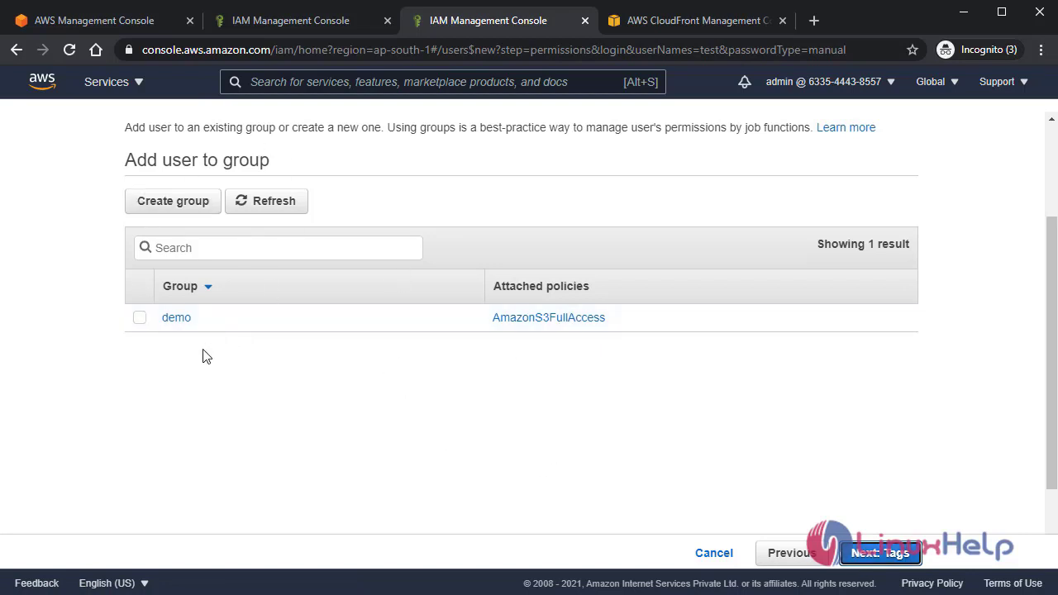
# - Create user test in the demo group, skipping tags, and select the console sign-in URL
pyautogui.click(140, 322)
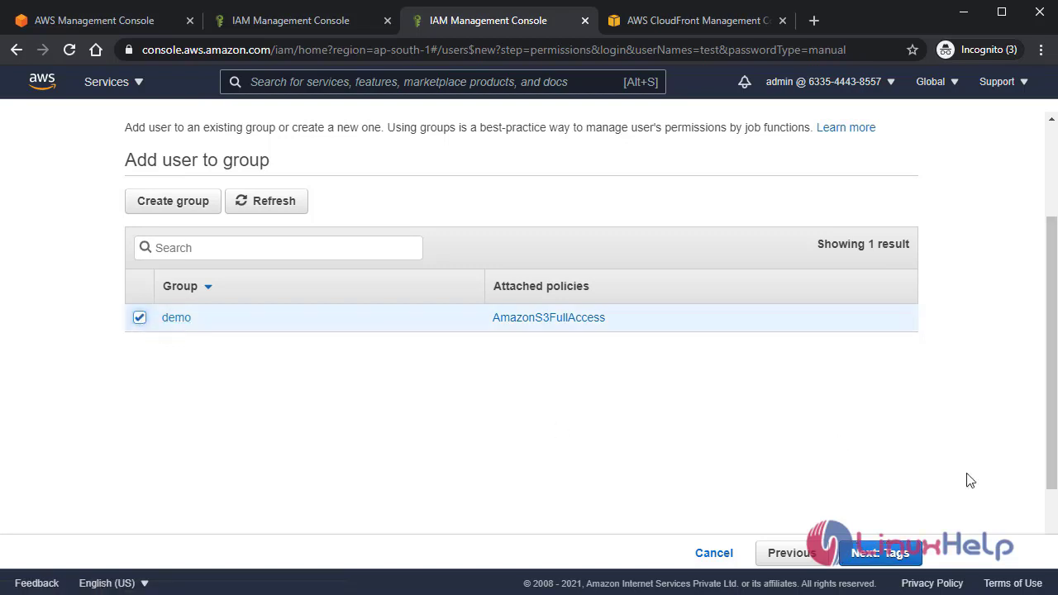
pyautogui.click(878, 554)
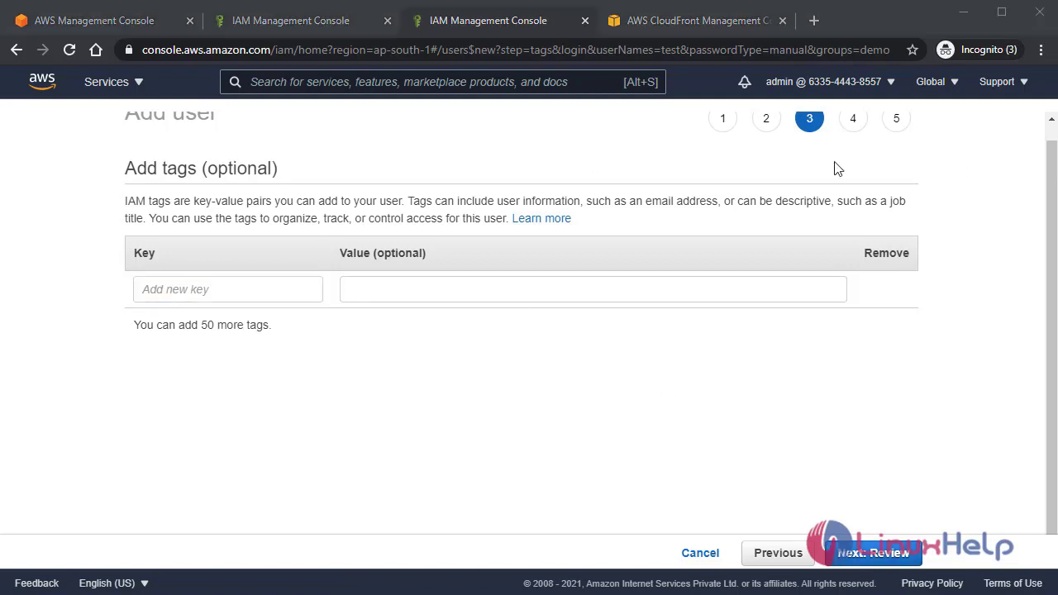
pyautogui.click(870, 556)
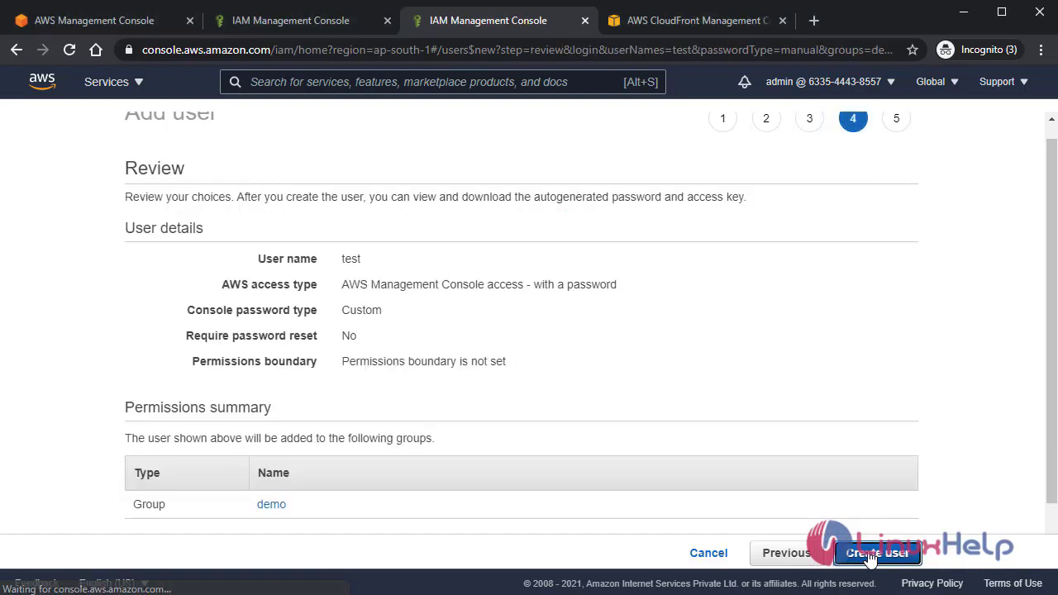
pyautogui.scroll(-1, 544, 329)
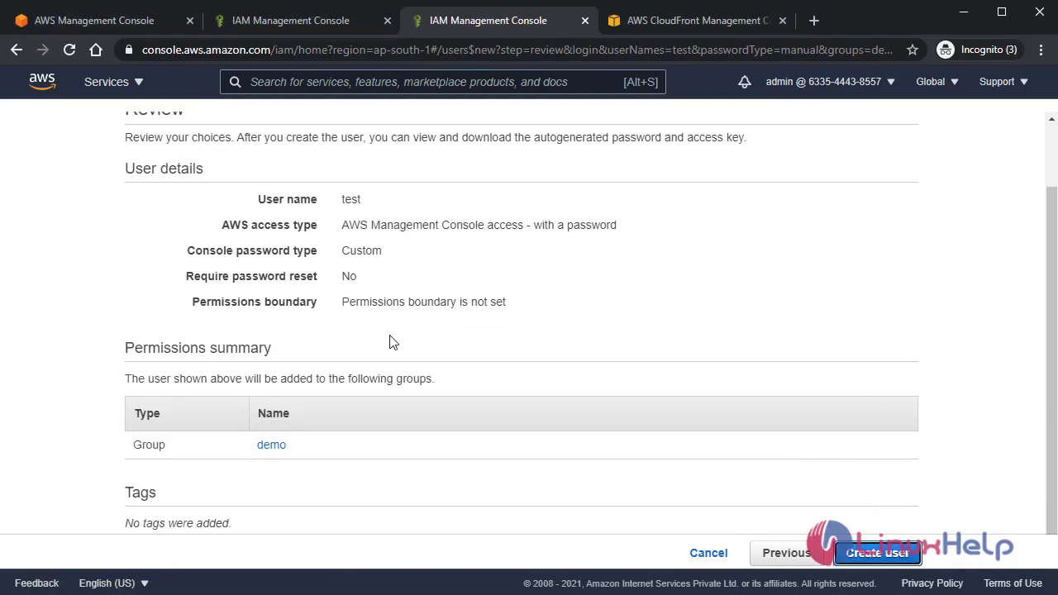
pyautogui.scroll(2, 482, 397)
pyautogui.scroll(-1, 724, 398)
pyautogui.click(881, 558)
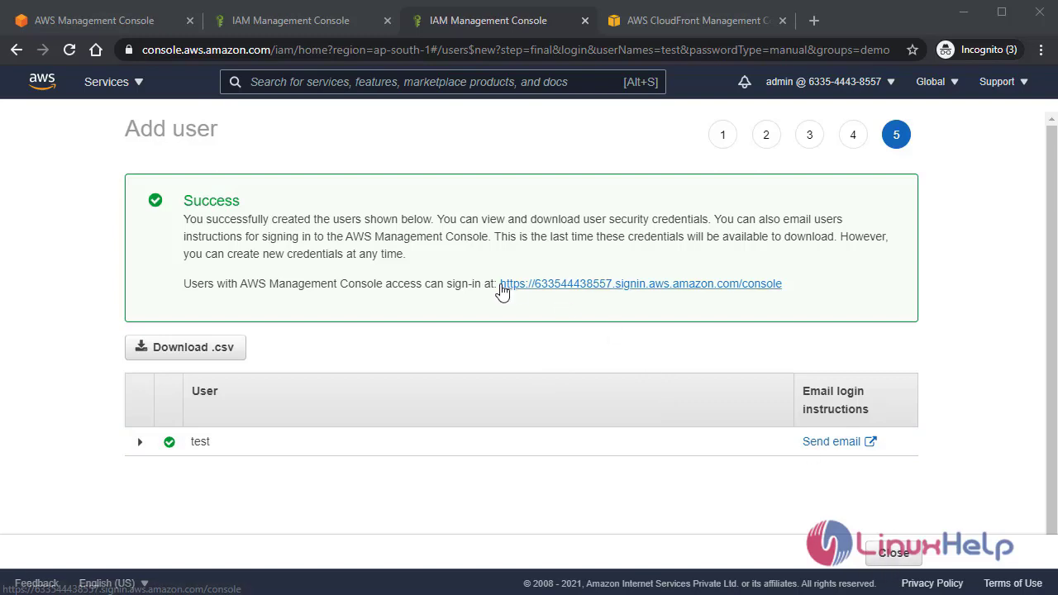
pyautogui.moveTo(785, 284); pyautogui.dragTo(499, 285)
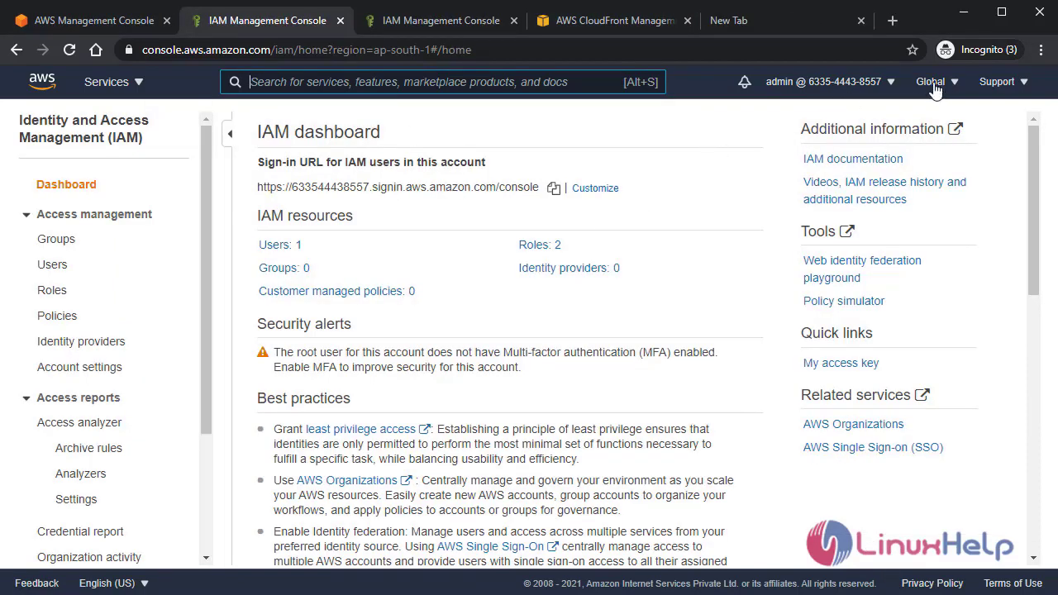
# - Sign the admin out and load the console sign-in page in the incognito tab
pyautogui.click(899, 80)
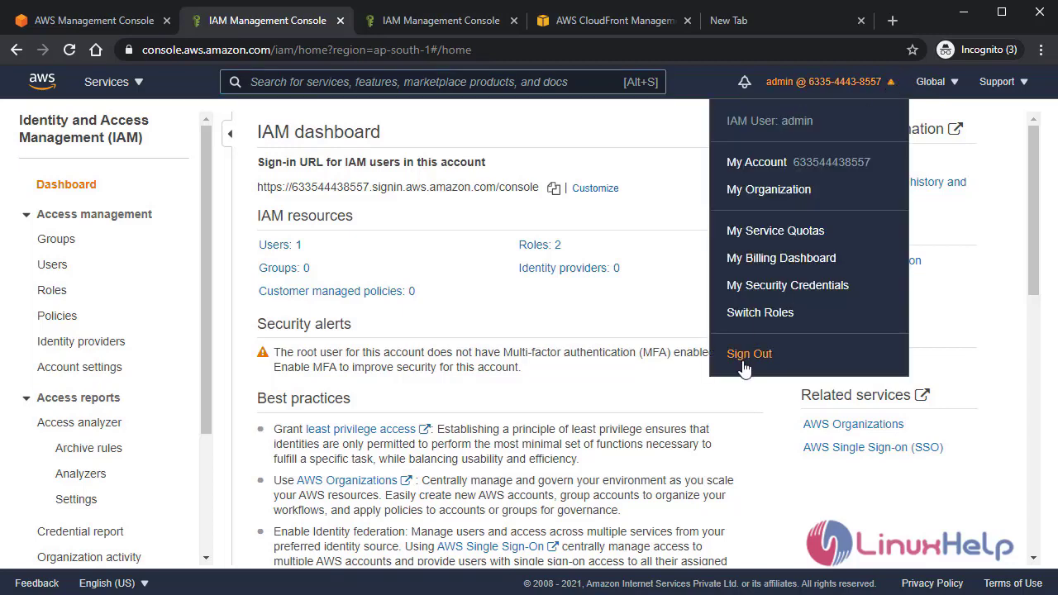
pyautogui.click(746, 354)
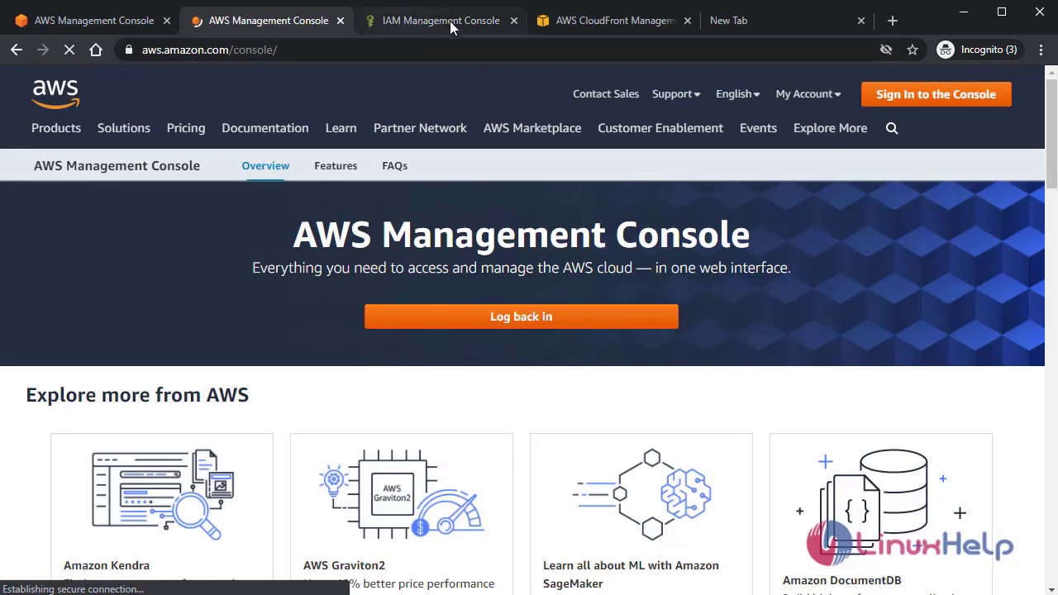
pyautogui.click(733, 21)
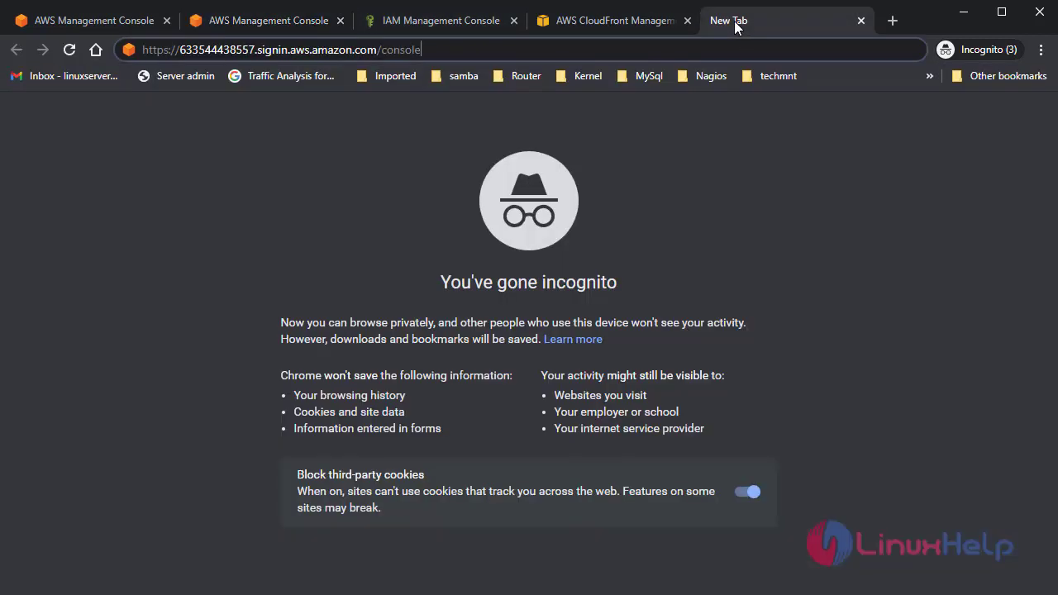
pyautogui.press('Return')
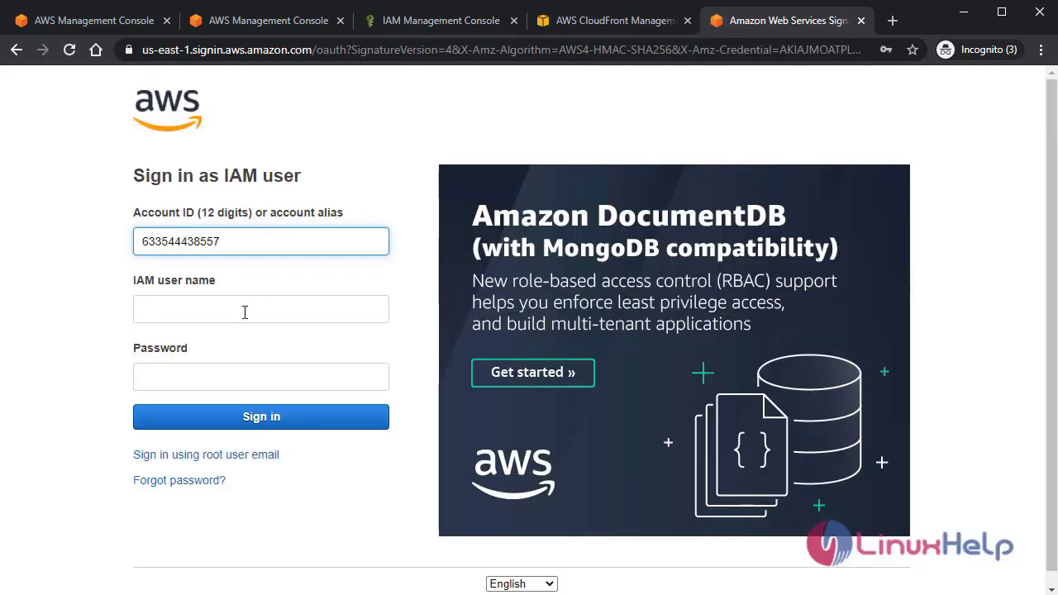
# - Sign in as IAM user test with the user's password
pyautogui.click(245, 311)
pyautogui.write('test')
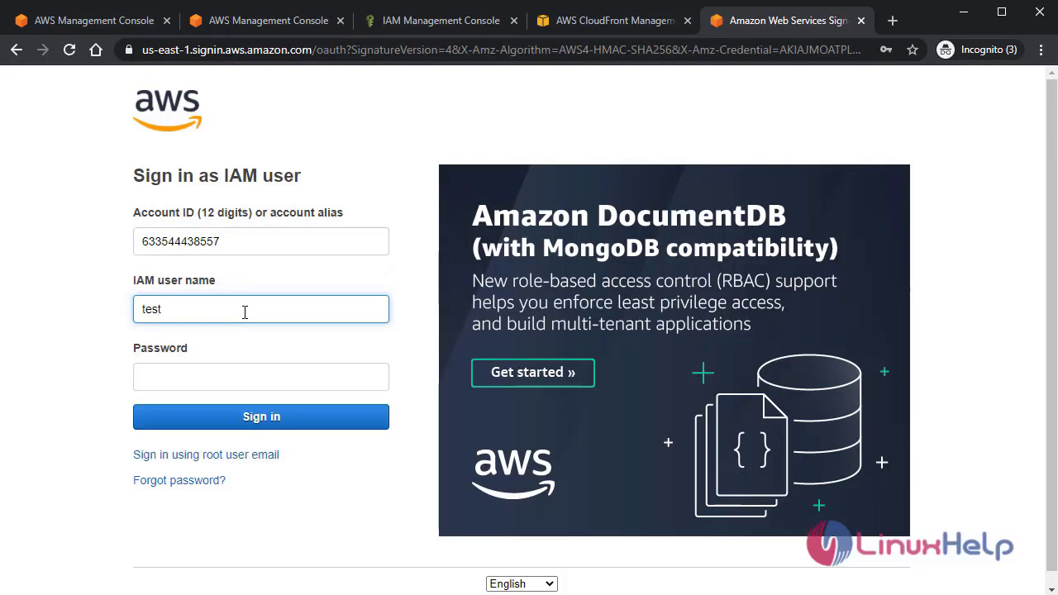
pyautogui.click(262, 374)
pyautogui.write('*')
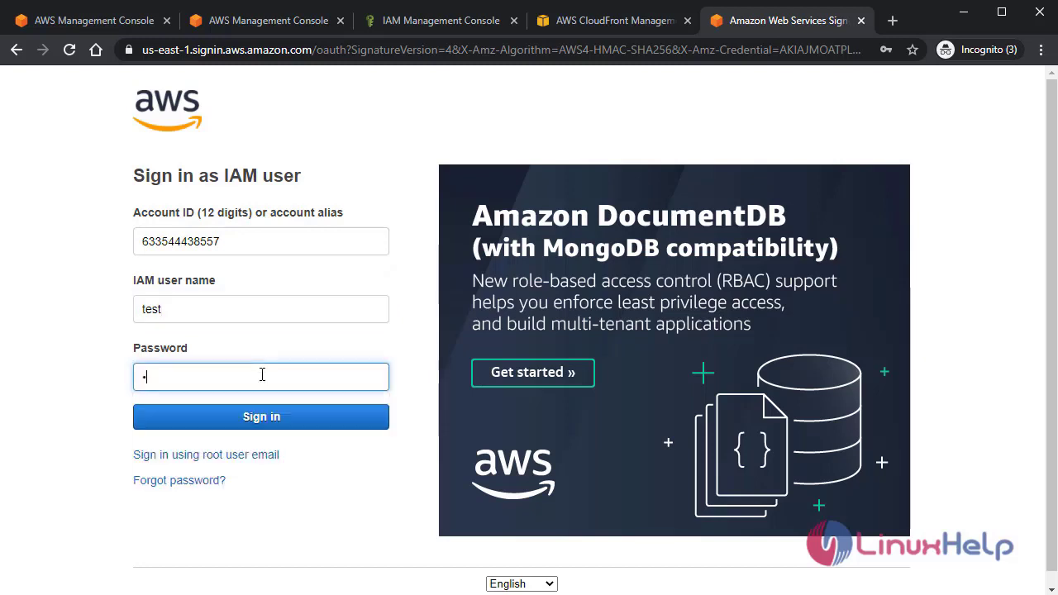
pyautogui.write('********')
pyautogui.click(260, 418)
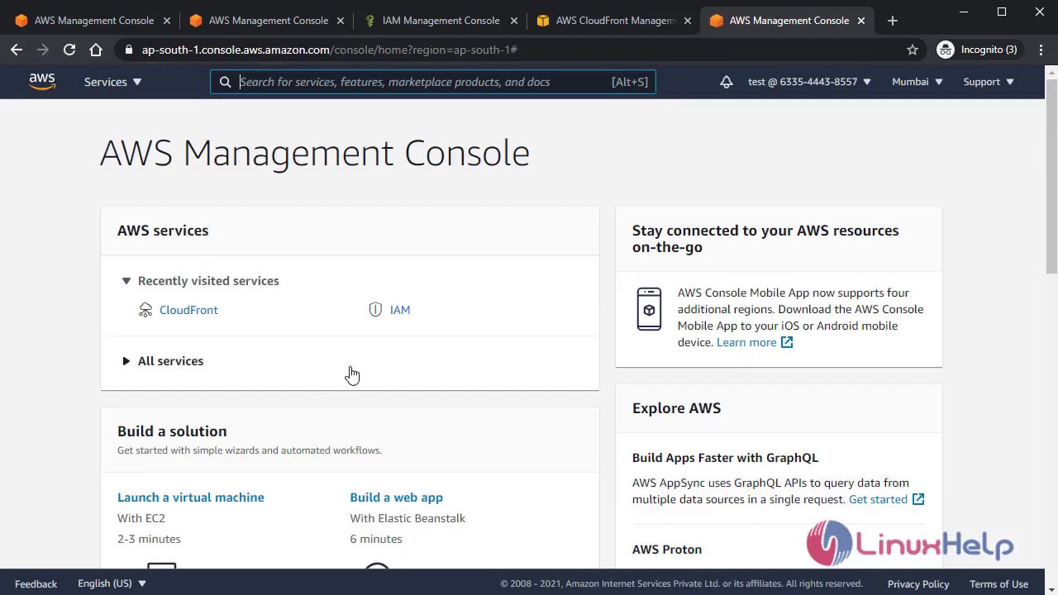
# - As test, try the IAM service, then open S3 from the Services menu
pyautogui.scroll(-2, 453, 376)
pyautogui.scroll(2, 455, 377)
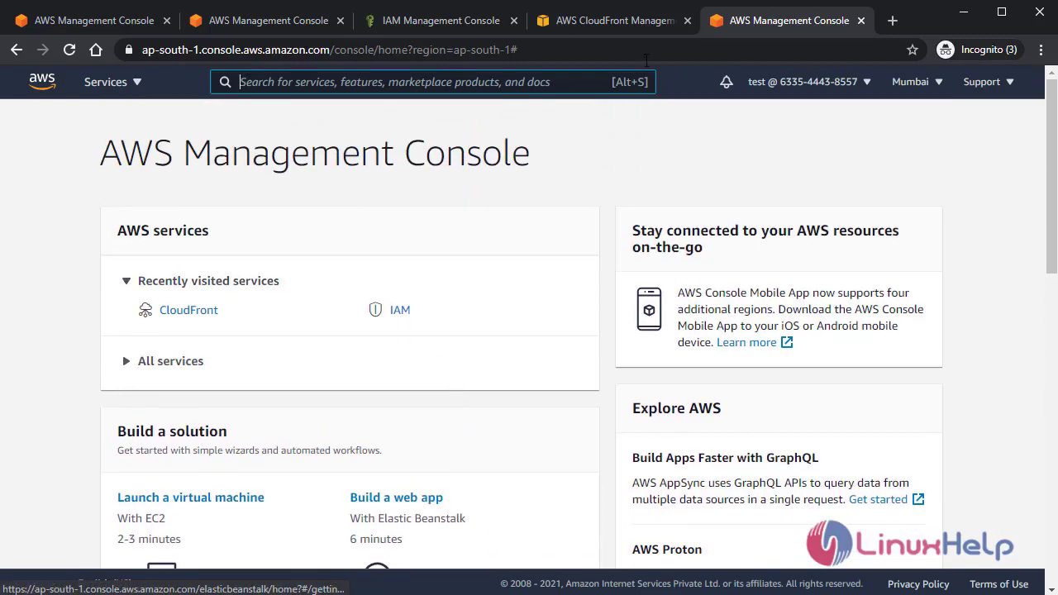
pyautogui.click(401, 311)
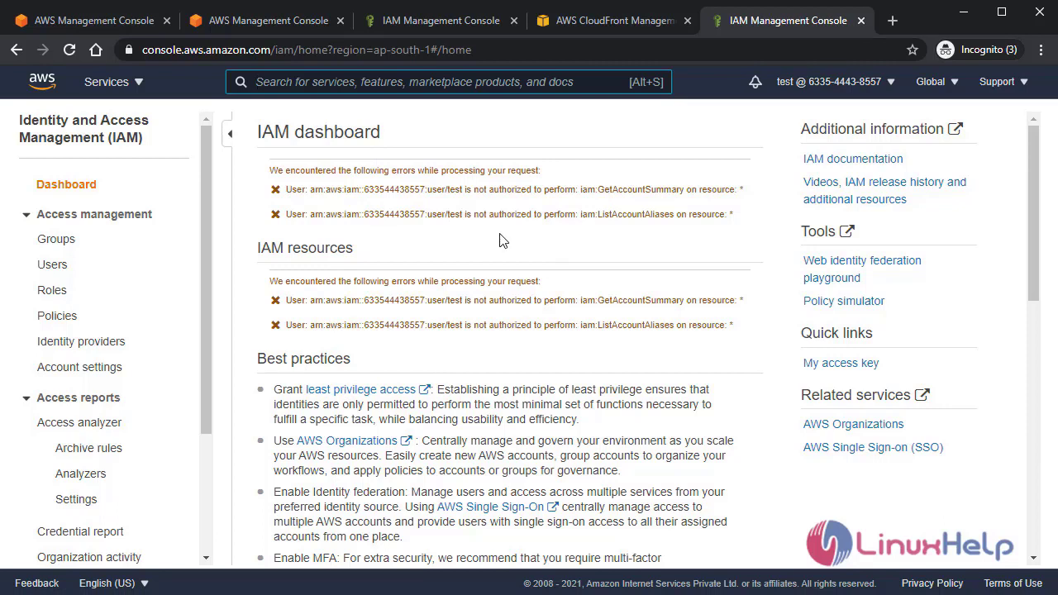
pyautogui.click(132, 86)
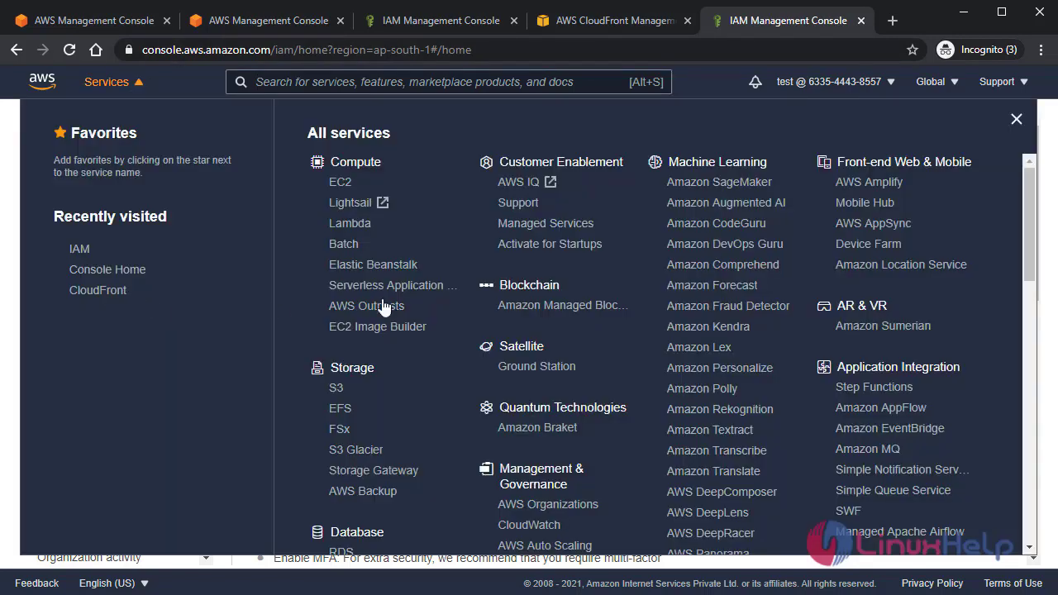
pyautogui.click(335, 389)
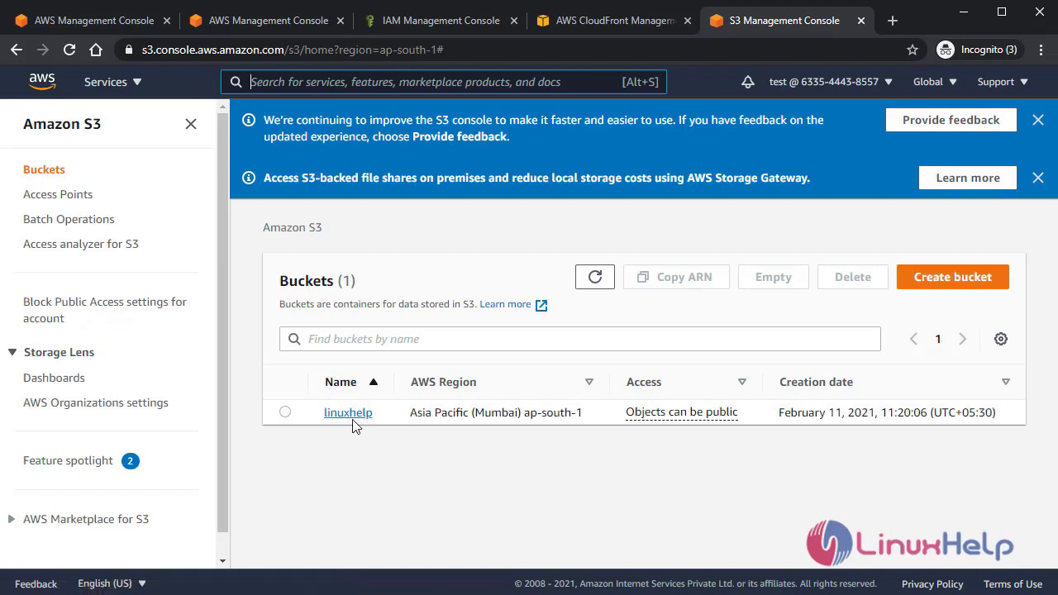
# - Open the linuxhelp bucket and view the linuxhelp1.png object details
pyautogui.click(353, 420)
pyautogui.scroll(-1, 557, 383)
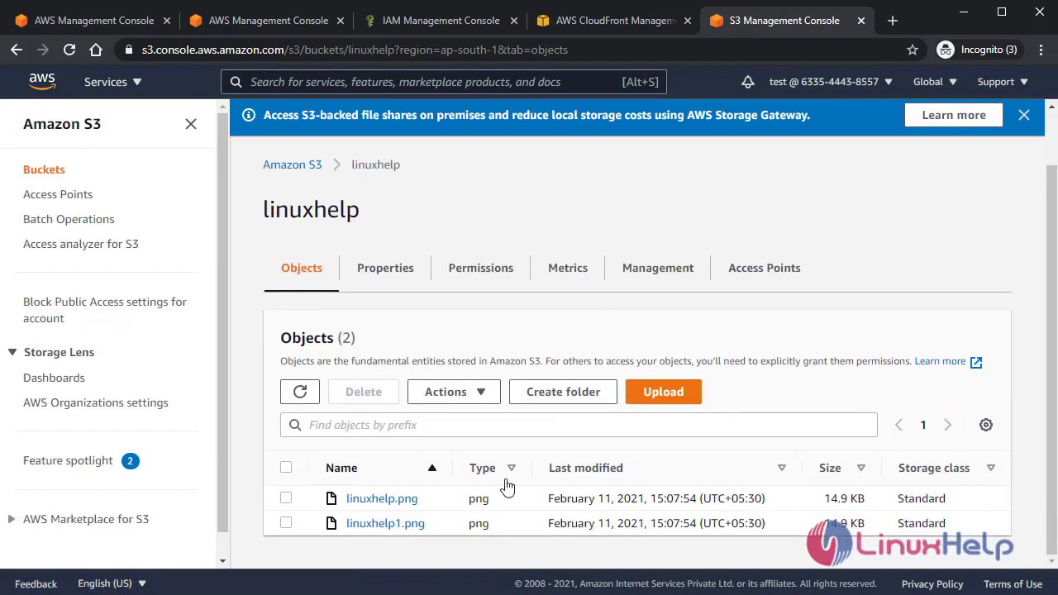
pyautogui.click(390, 529)
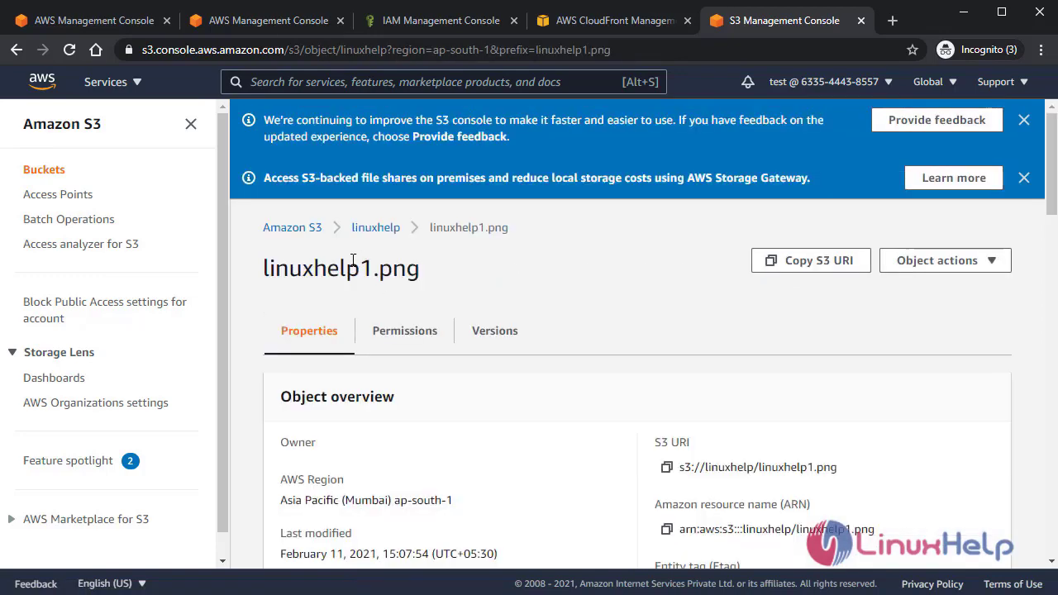
pyautogui.scroll(-3, 389, 405)
pyautogui.scroll(5, 387, 394)
pyautogui.click(16, 50)
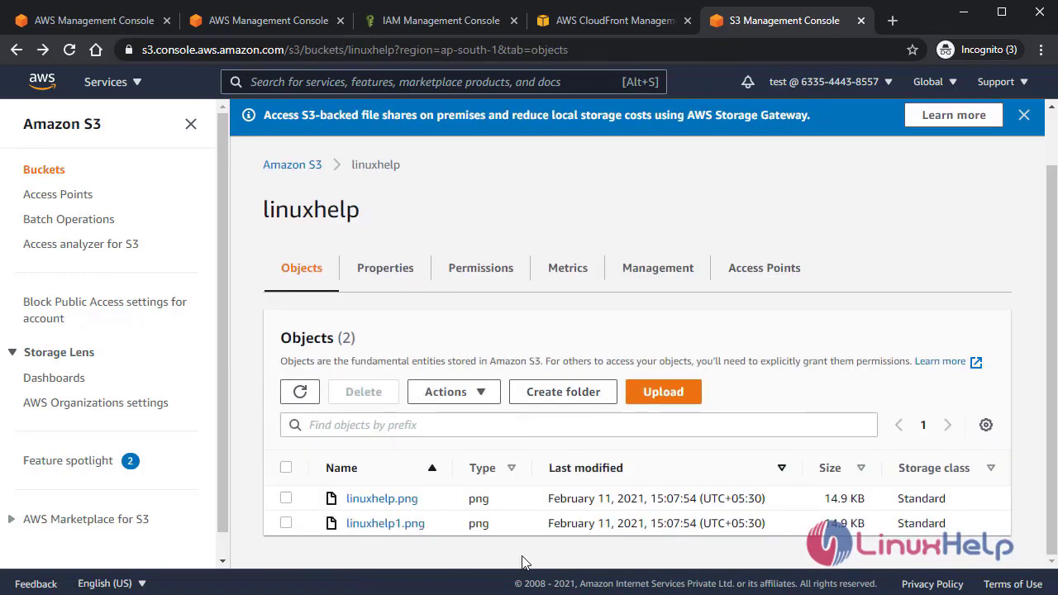
# - Return to the bucket list and go to EC2 from the Services menu
pyautogui.rightClick(394, 529)
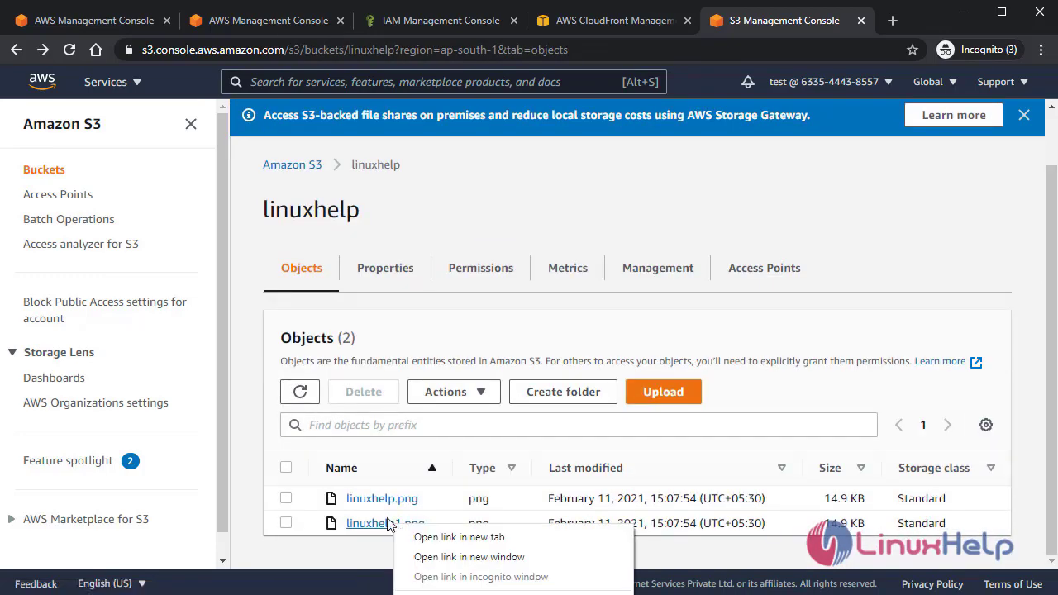
pyautogui.click(481, 494)
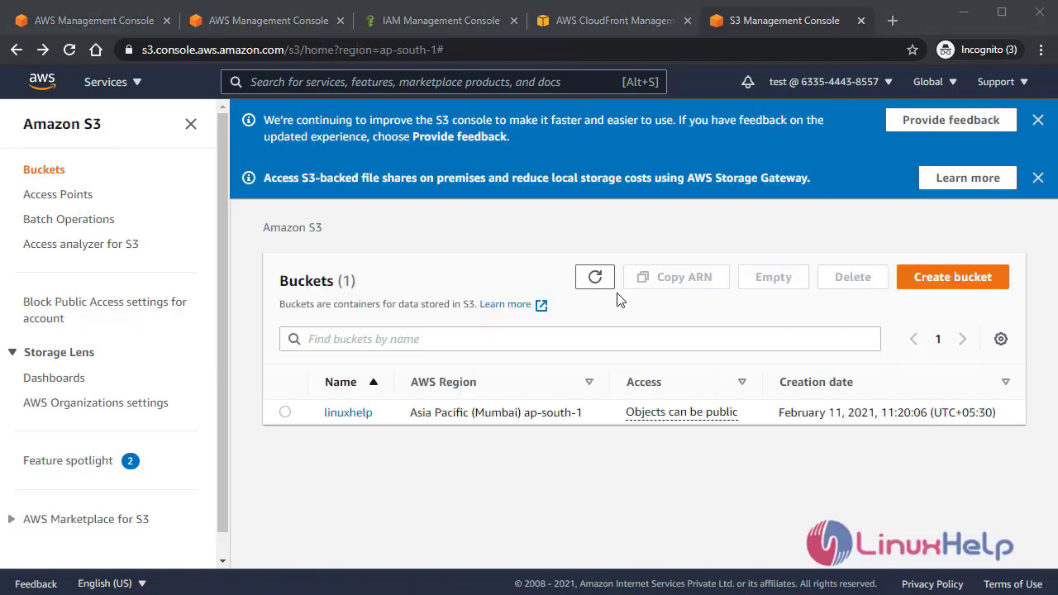
pyautogui.click(130, 91)
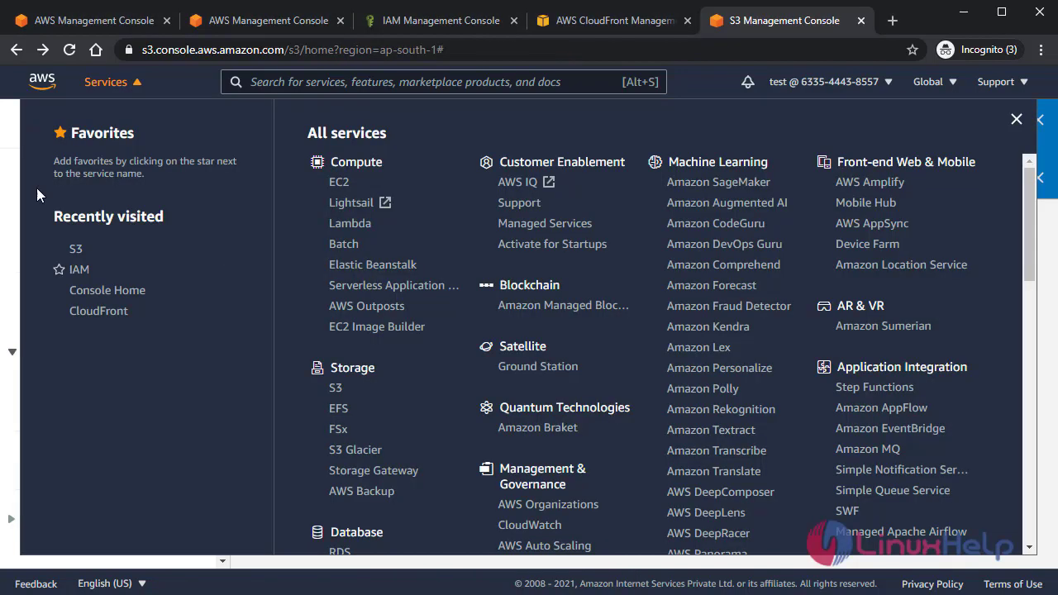
pyautogui.click(339, 183)
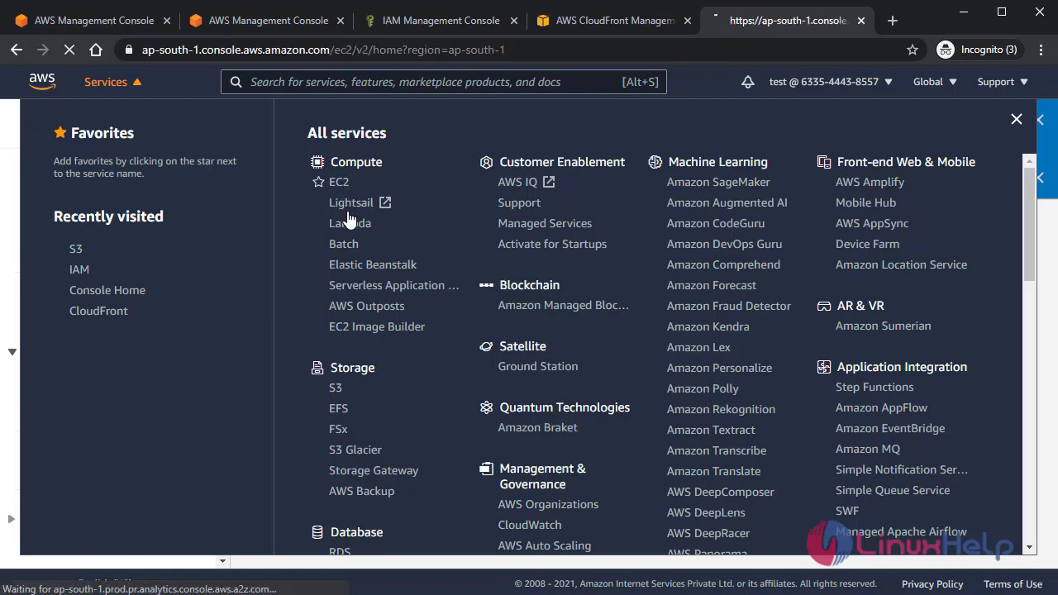